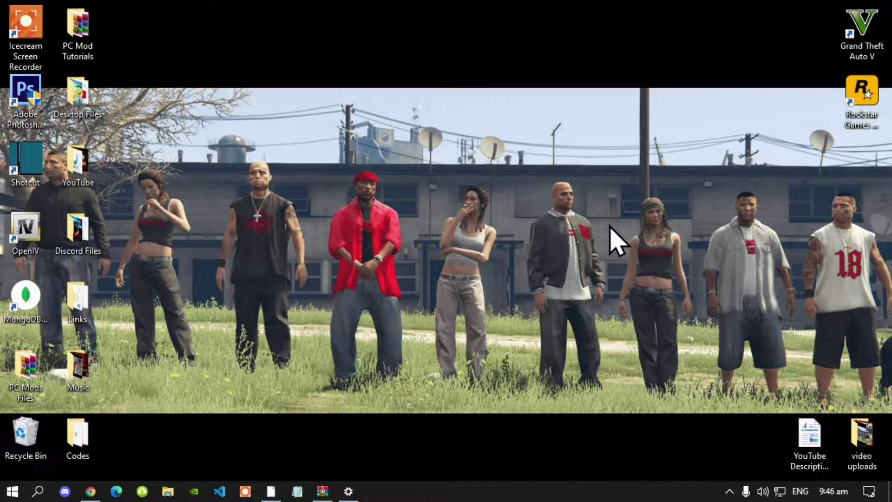
# - From the GTA V shortcut's file location, open mods\update\x64\dlcpacks and bring up the Kira archive
pyautogui.rightClick(866, 28)
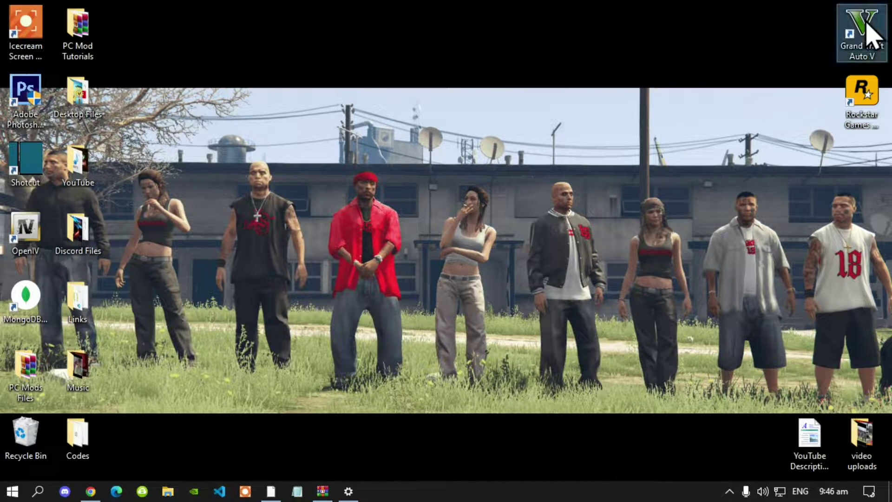
pyautogui.click(721, 43)
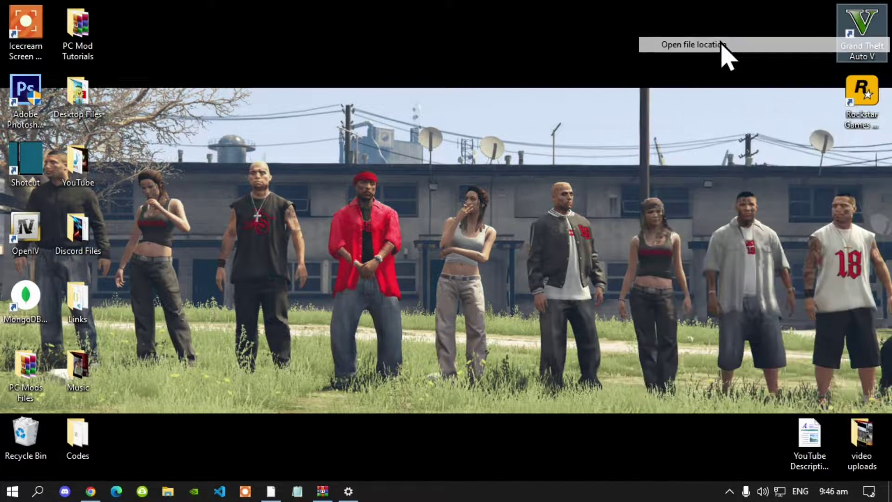
pyautogui.moveTo(698, 200); pyautogui.dragTo(698, 100)
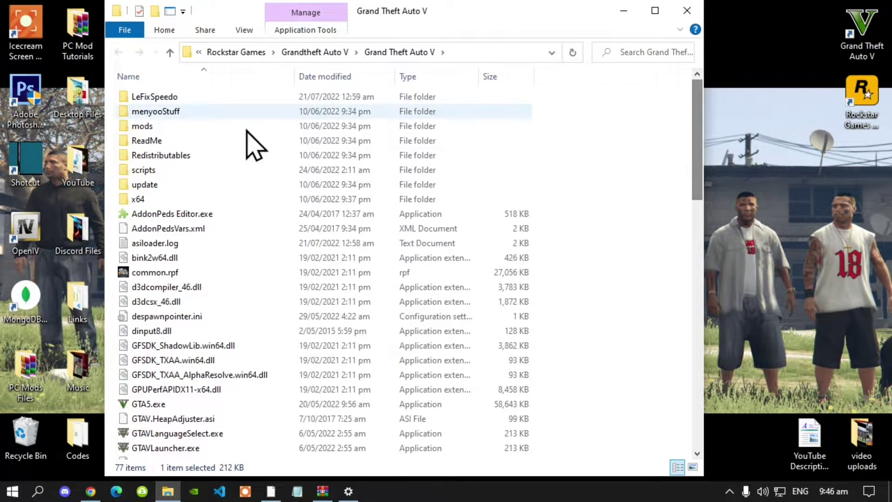
pyautogui.doubleClick(185, 127)
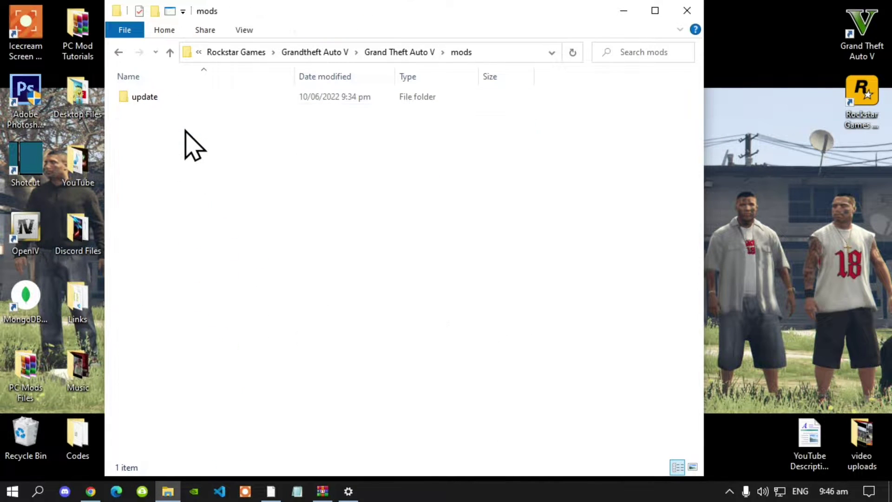
pyautogui.doubleClick(186, 98)
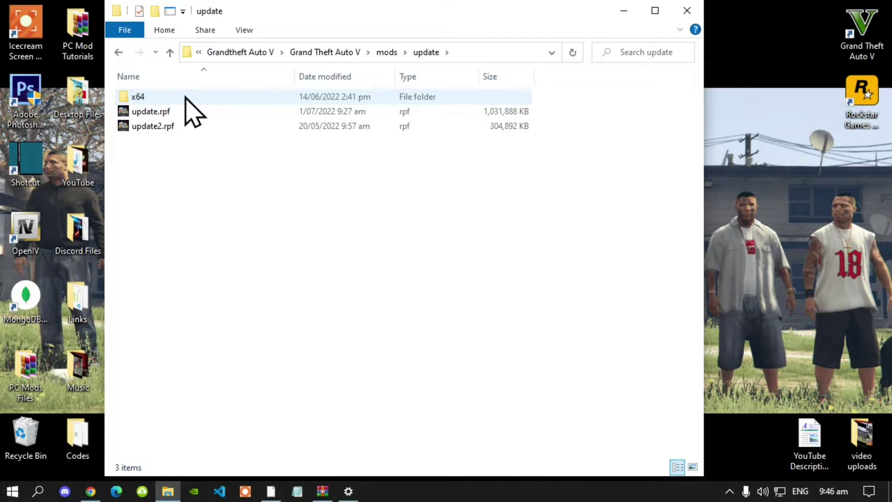
pyautogui.doubleClick(186, 98)
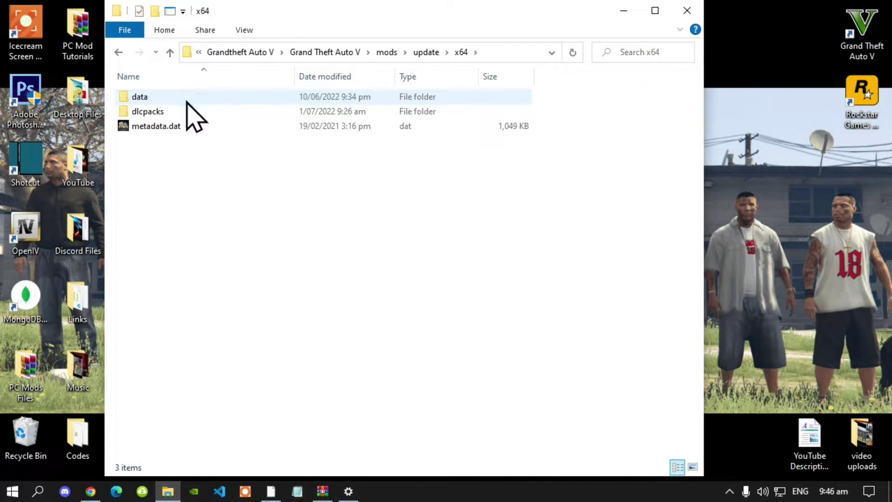
pyautogui.doubleClick(188, 112)
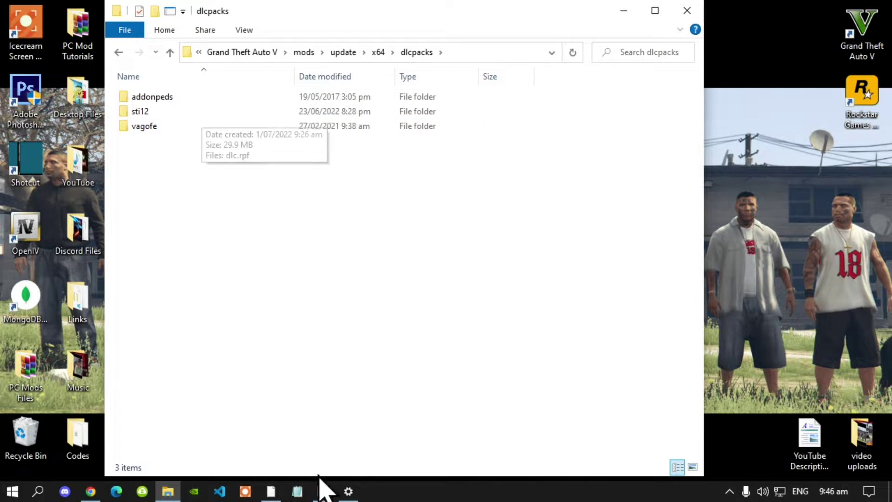
pyautogui.click(323, 492)
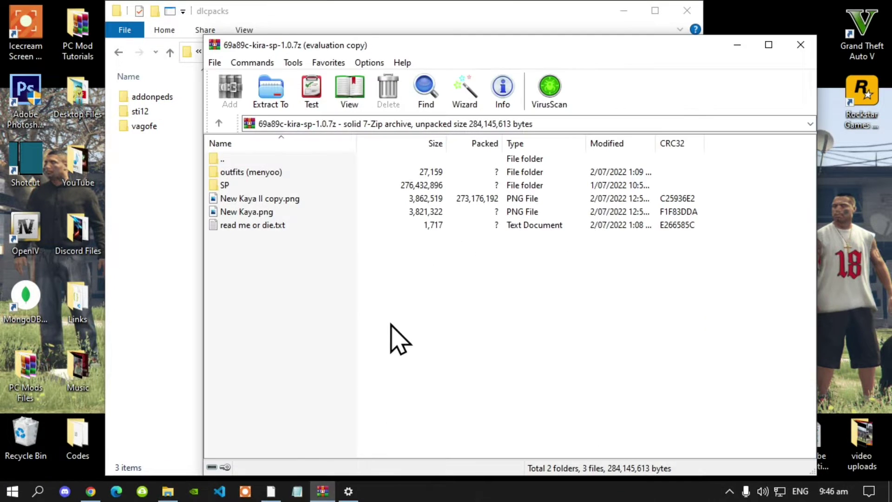
# - Extract the kira folder from the archive's SP folder into the dlcpacks folder
pyautogui.moveTo(305, 48); pyautogui.dragTo(549, 30)
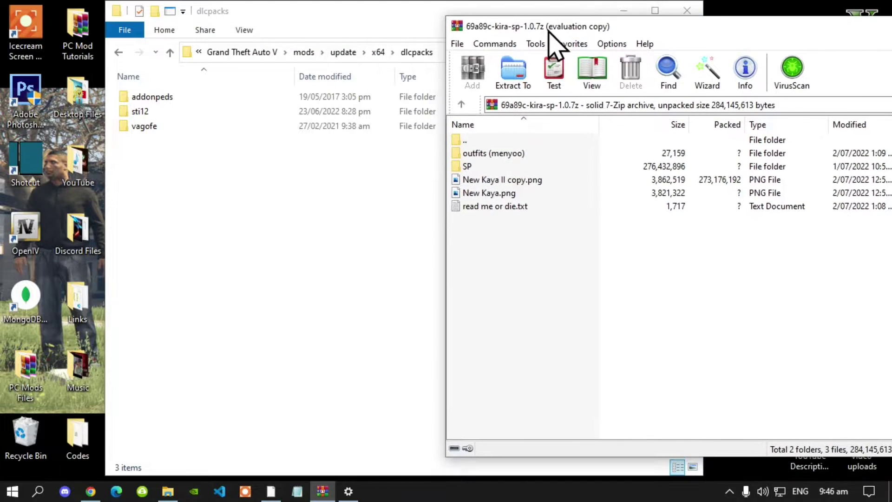
pyautogui.doubleClick(466, 167)
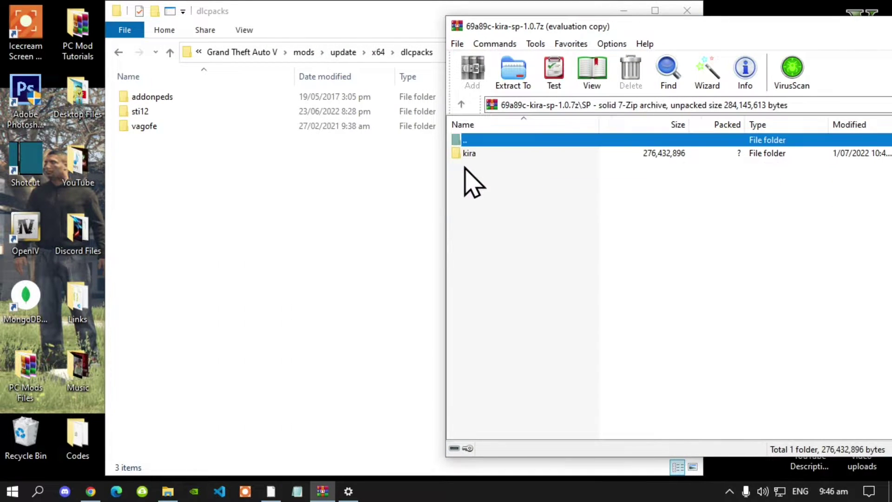
pyautogui.click(469, 155)
pyautogui.moveTo(468, 154); pyautogui.dragTo(209, 184)
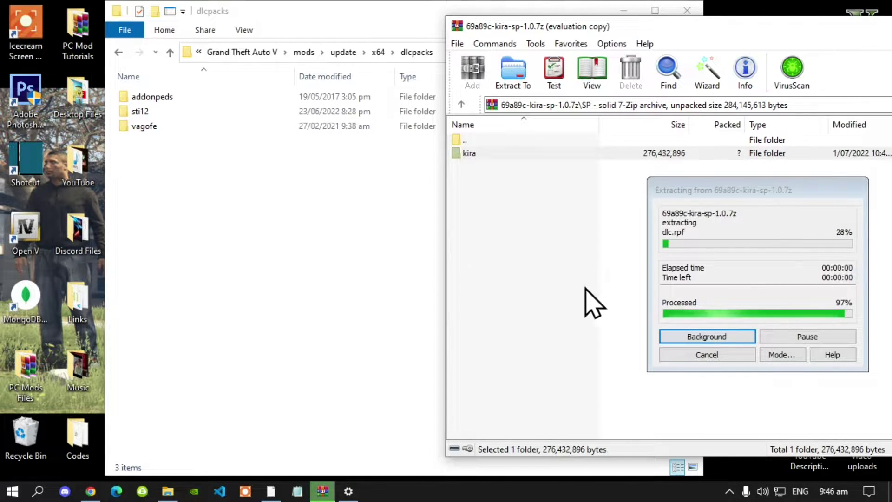
# - Return to the archive's top level and open read me or die.txt
pyautogui.click(743, 282)
pyautogui.press('BackSpace')
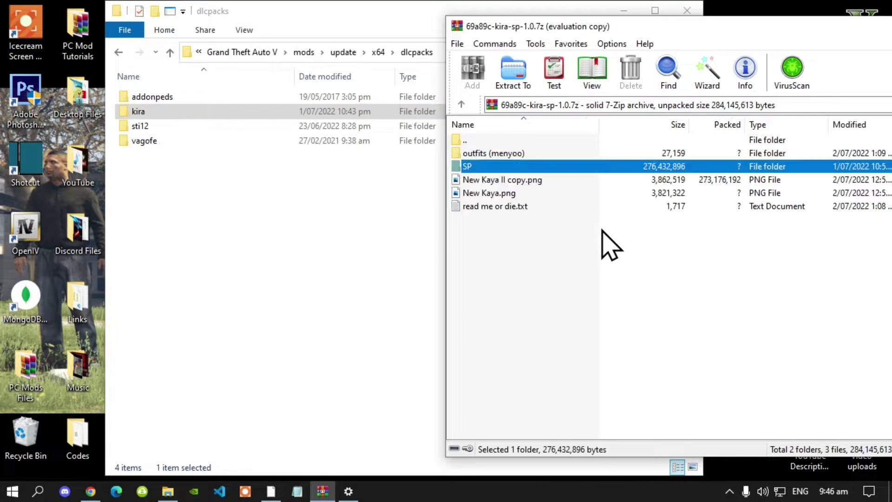
pyautogui.click(553, 273)
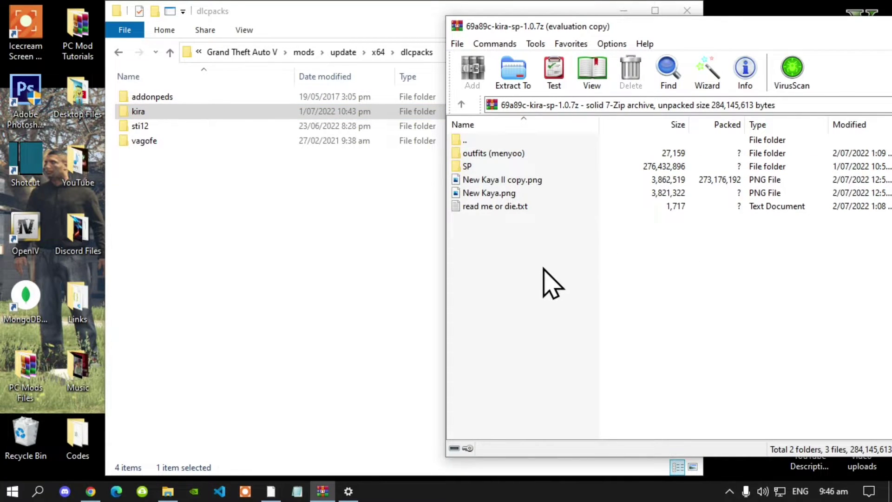
pyautogui.doubleClick(495, 206)
# - Copy the <Item>dlcpacks:/kira/</Item> line from the readme's INSTALLATION section, then close Notepad
pyautogui.moveTo(852, 151); pyautogui.dragTo(789, 363)
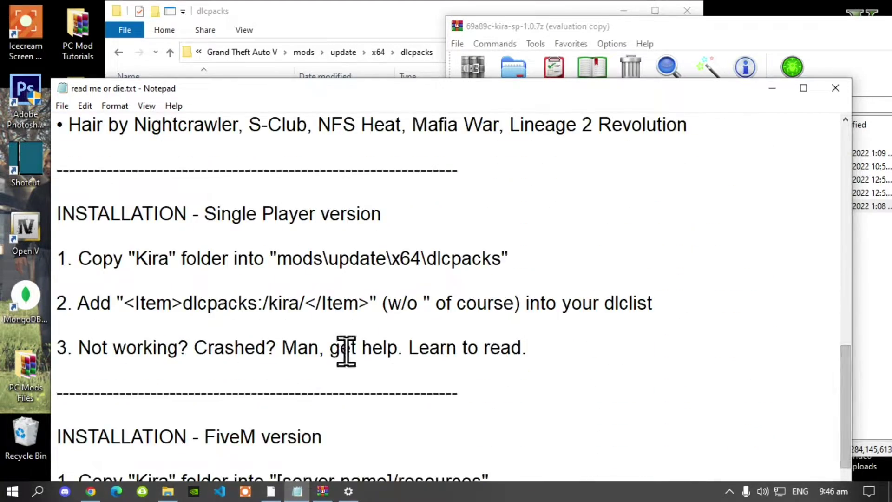
pyautogui.moveTo(369, 302); pyautogui.dragTo(122, 305)
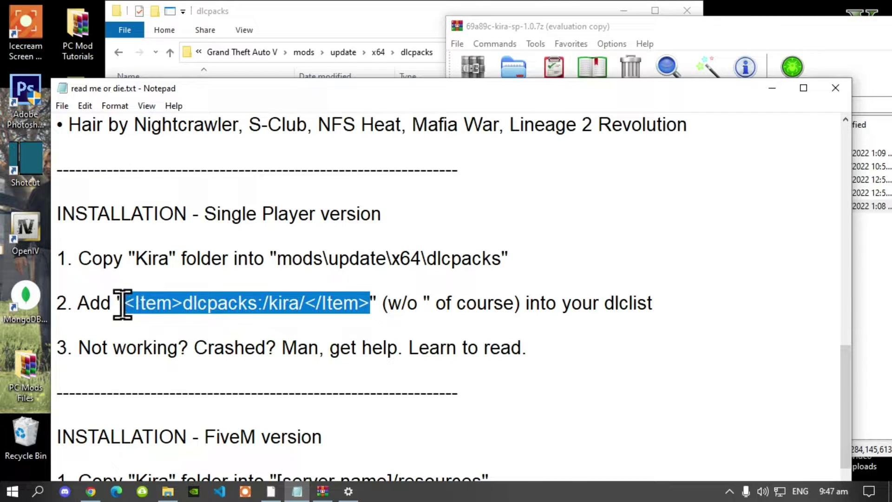
pyautogui.rightClick(214, 299)
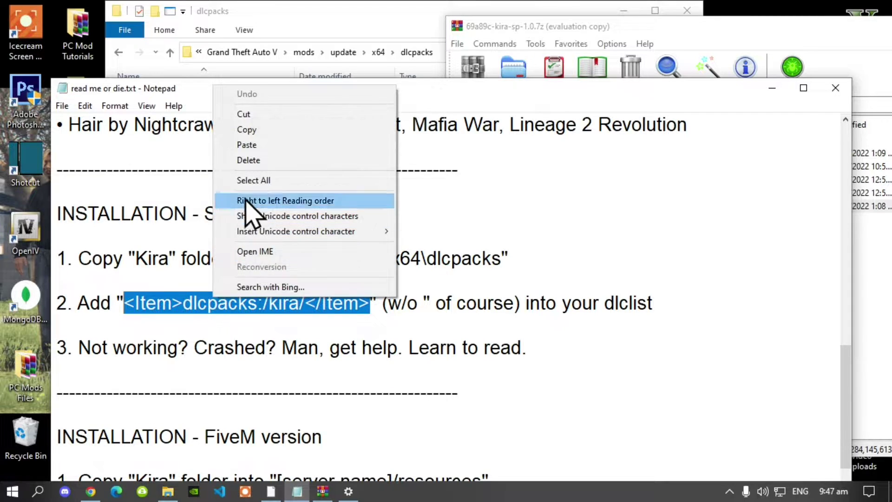
pyautogui.click(247, 130)
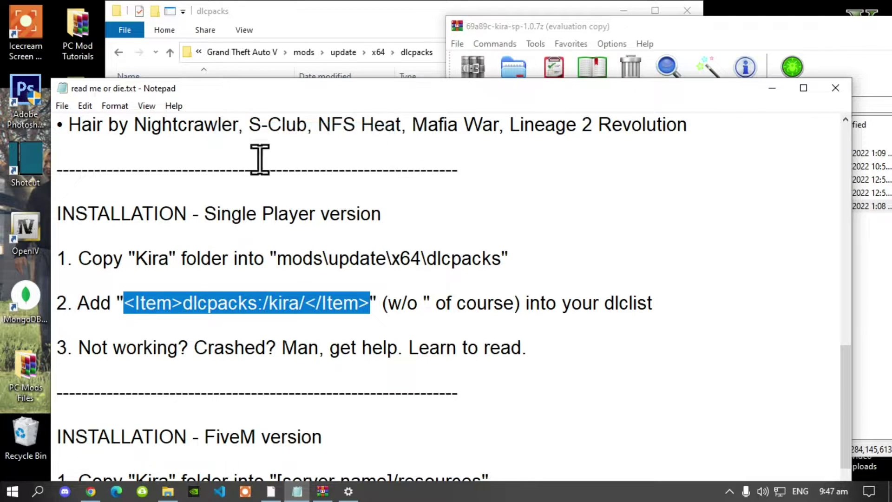
pyautogui.click(834, 97)
pyautogui.moveTo(753, 24); pyautogui.dragTo(500, 45)
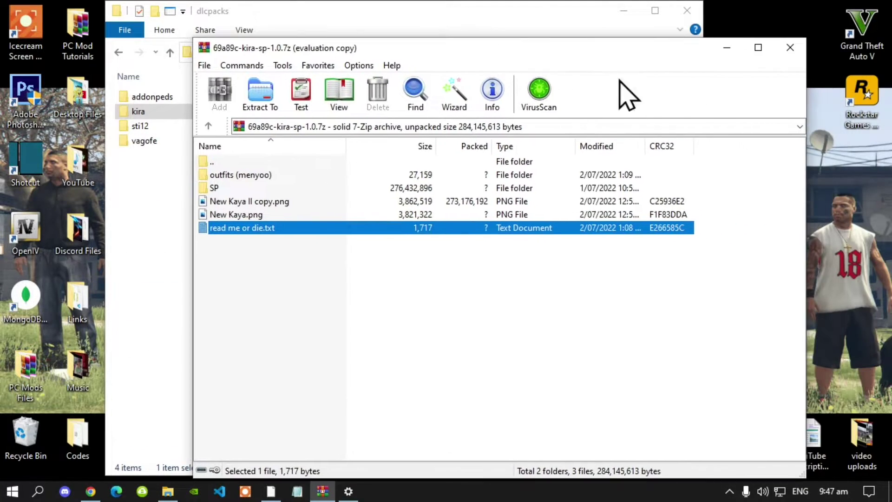
# - Close WinRAR, refresh the Grand Theft Auto V folder, then close File Explorer
pyautogui.click(791, 48)
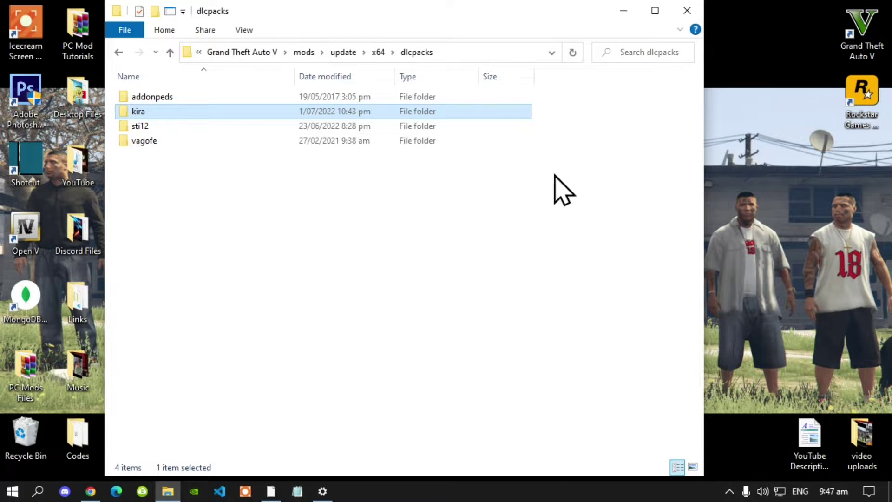
pyautogui.click(255, 58)
pyautogui.rightClick(623, 269)
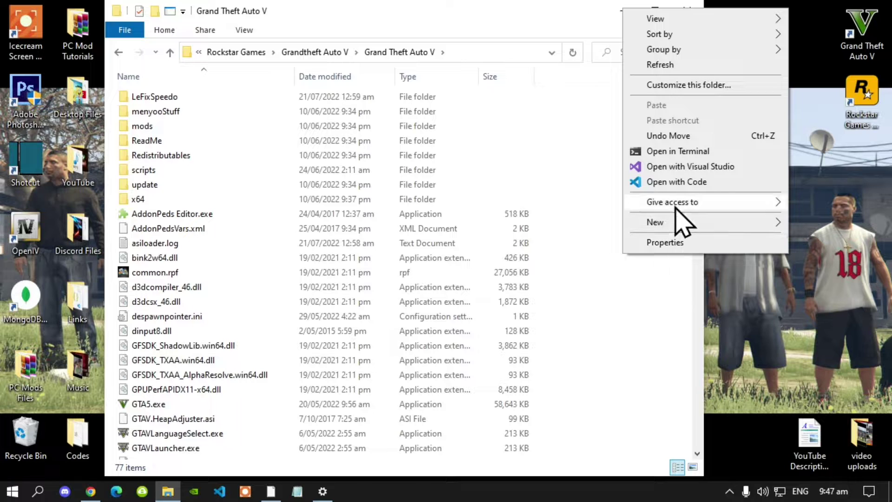
pyautogui.click(680, 67)
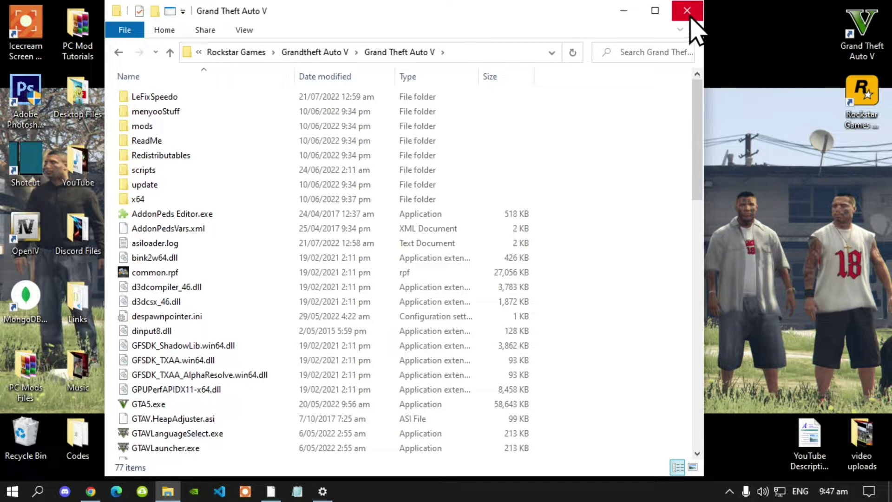
pyautogui.click(687, 11)
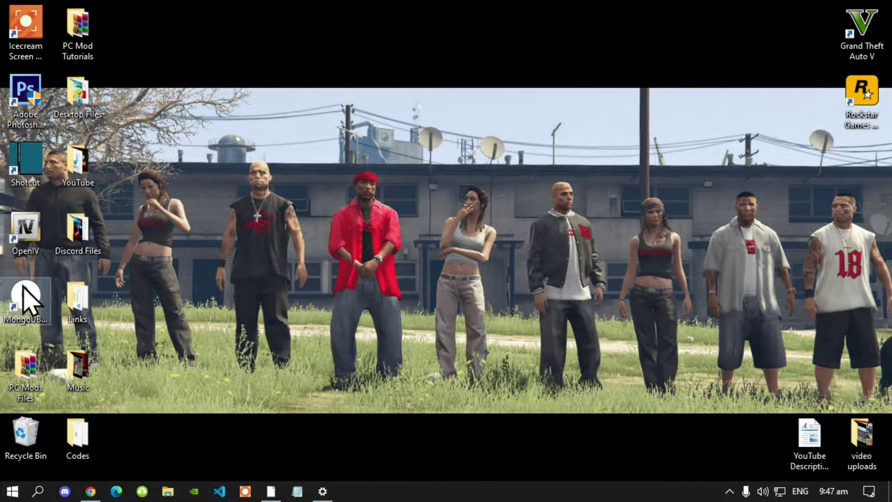
# - Launch OpenIV for Grand Theft Auto V on Windows and enable editing mode
pyautogui.doubleClick(26, 241)
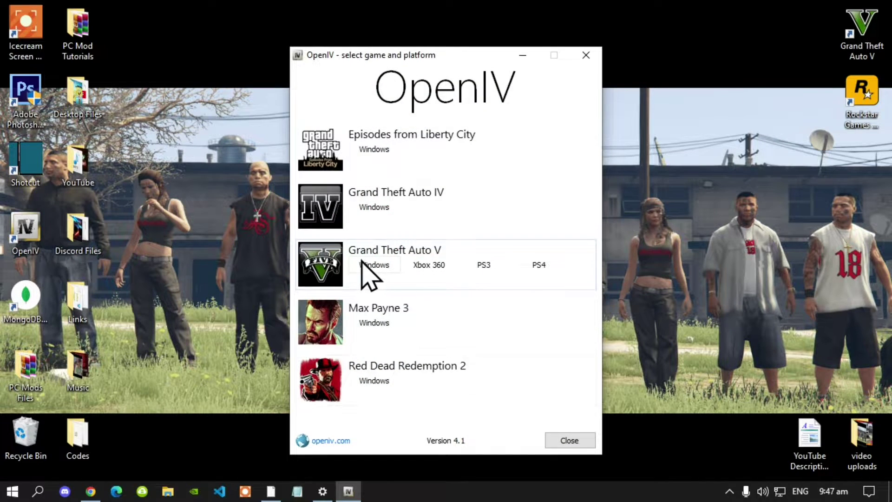
pyautogui.click(385, 270)
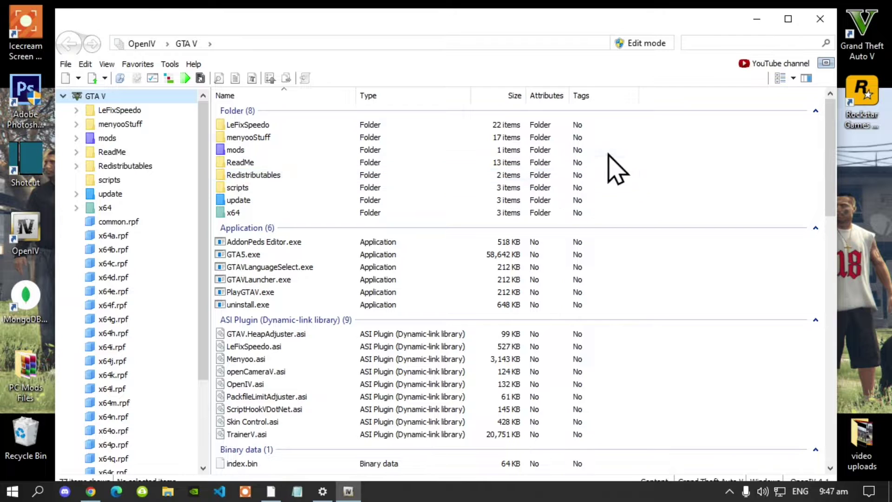
pyautogui.click(640, 45)
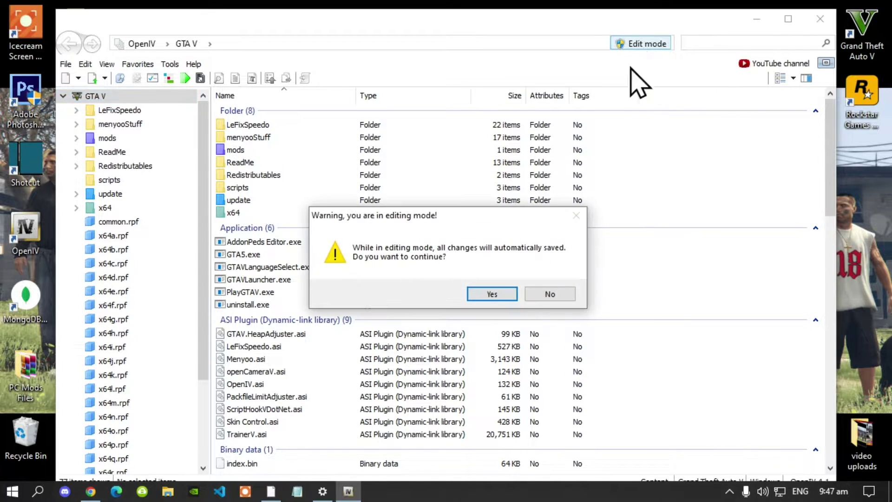
pyautogui.click(493, 295)
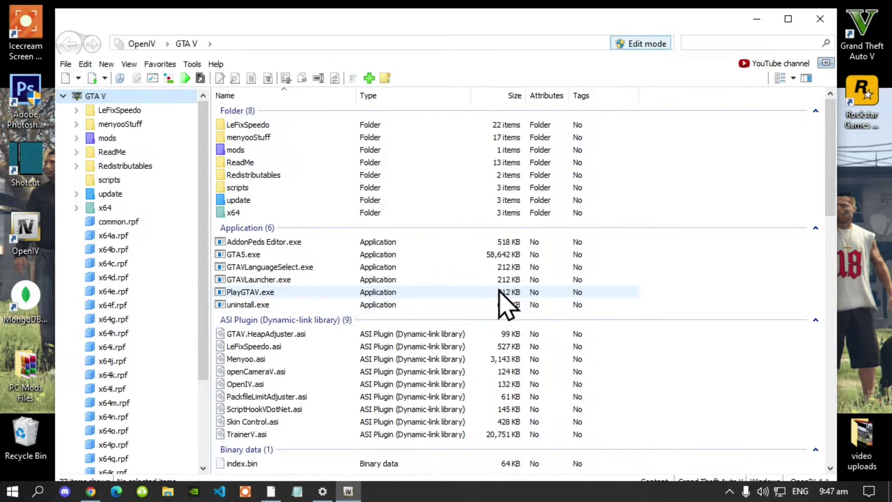
# - Browse to mods\update\update.rpf\common\data and scroll to dlclist.xml
pyautogui.click(237, 150)
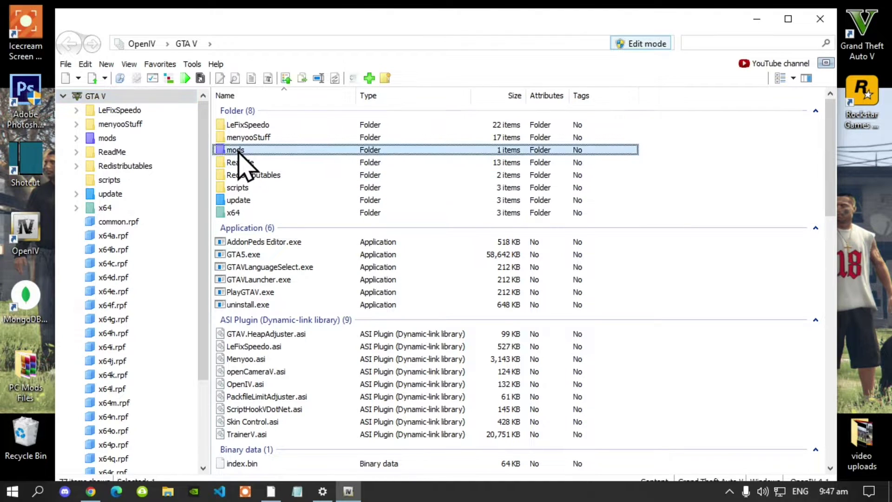
pyautogui.doubleClick(237, 150)
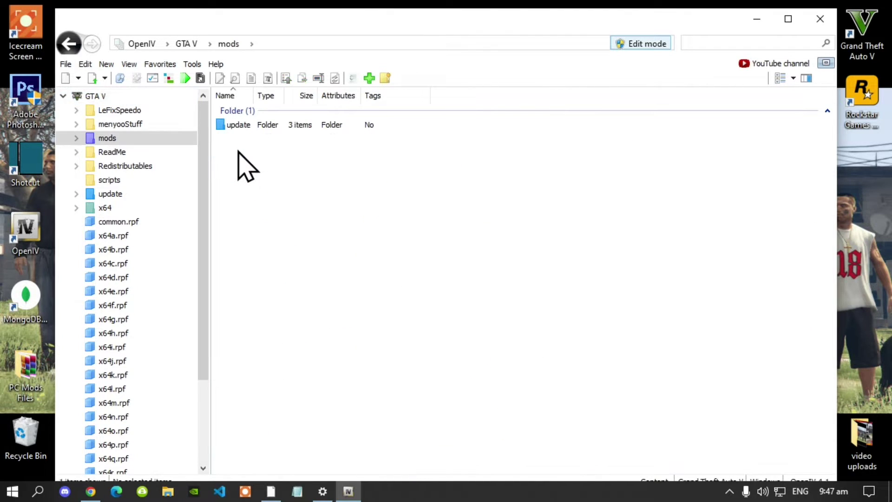
pyautogui.doubleClick(240, 125)
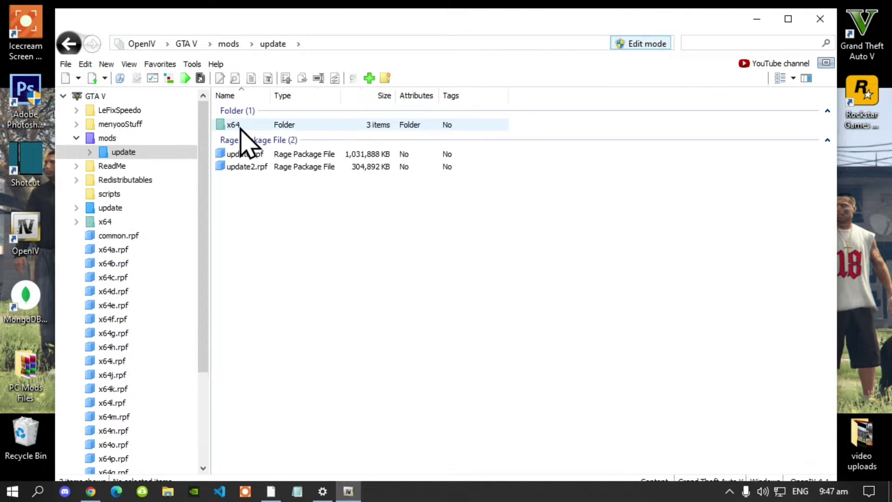
pyautogui.doubleClick(267, 155)
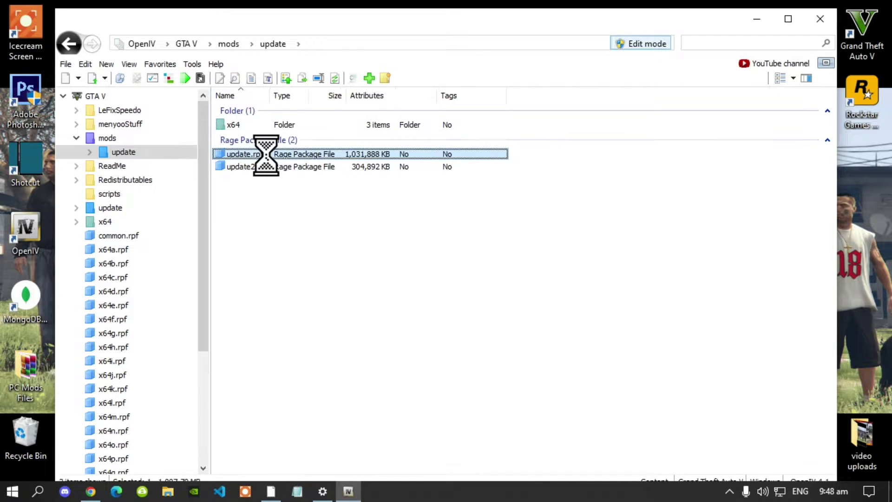
pyautogui.doubleClick(263, 130)
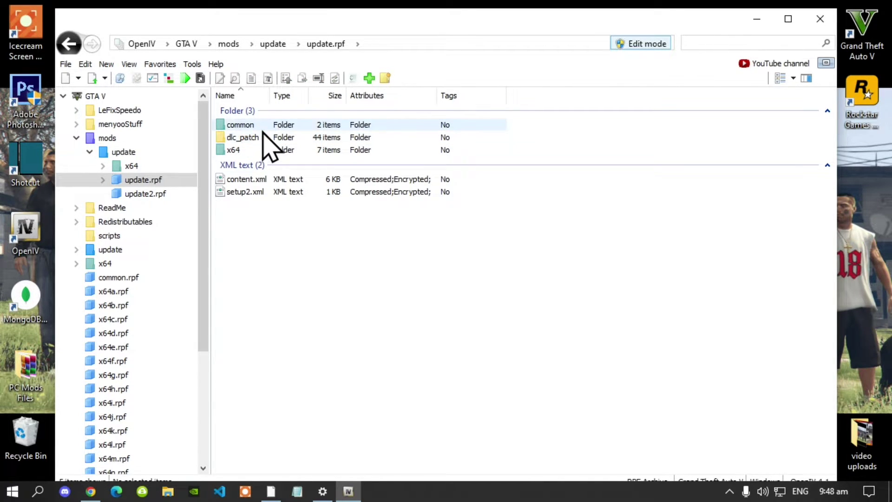
pyautogui.doubleClick(263, 128)
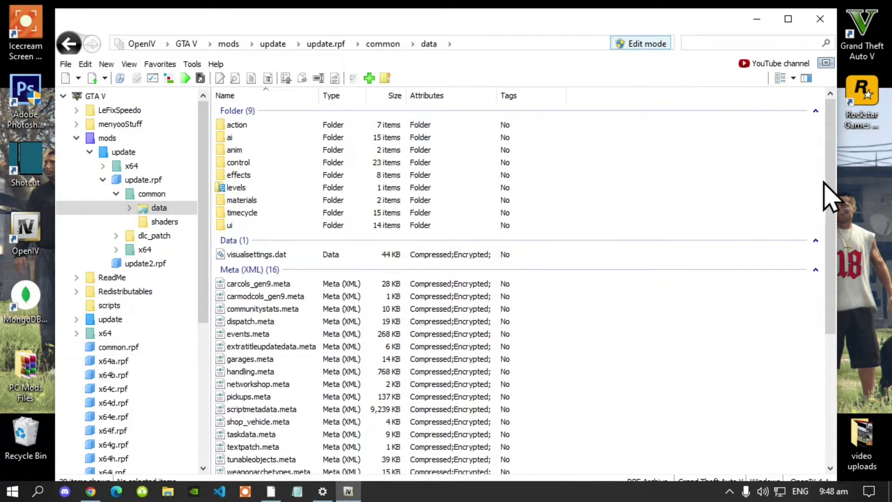
pyautogui.scroll(-2, 826, 215)
pyautogui.moveTo(826, 215); pyautogui.dragTo(821, 369)
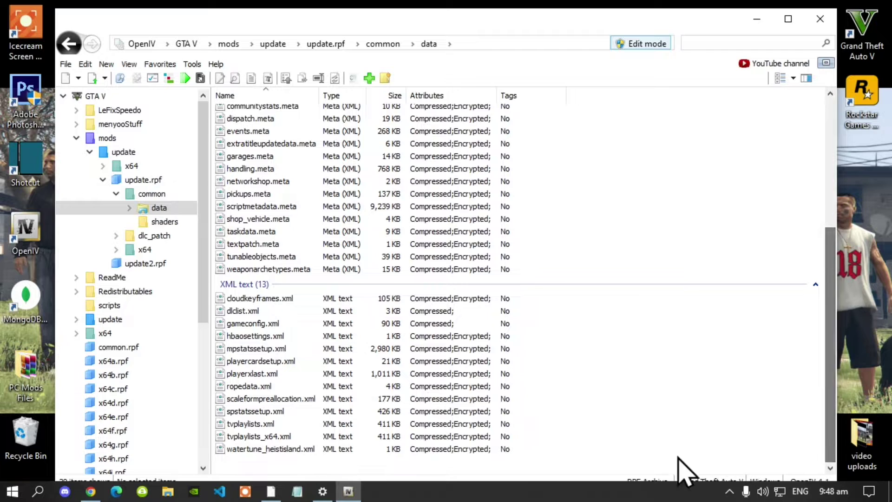
# - Paste <Item>dlcpacks:/kira/</Item> after the last dlclist.xml entry and save
pyautogui.rightClick(238, 311)
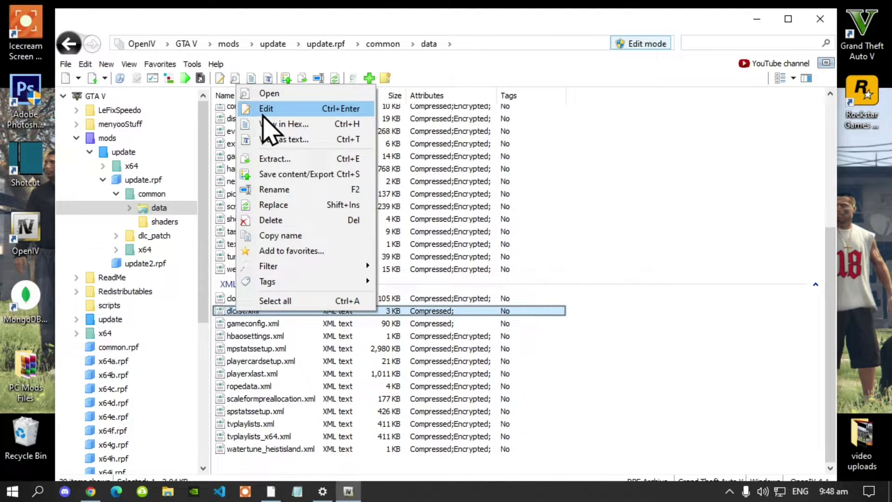
pyautogui.click(263, 111)
pyautogui.moveTo(739, 202); pyautogui.dragTo(737, 386)
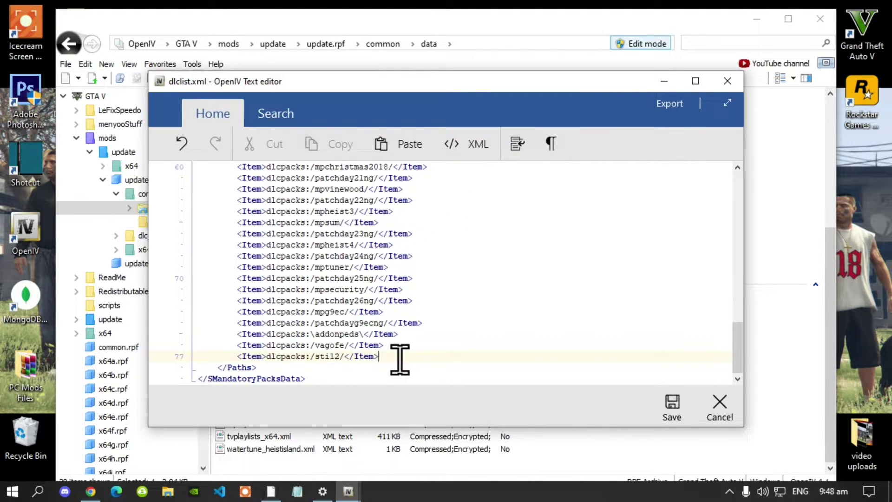
pyautogui.press('Return')
pyautogui.hotkey('ctrl', 'v')
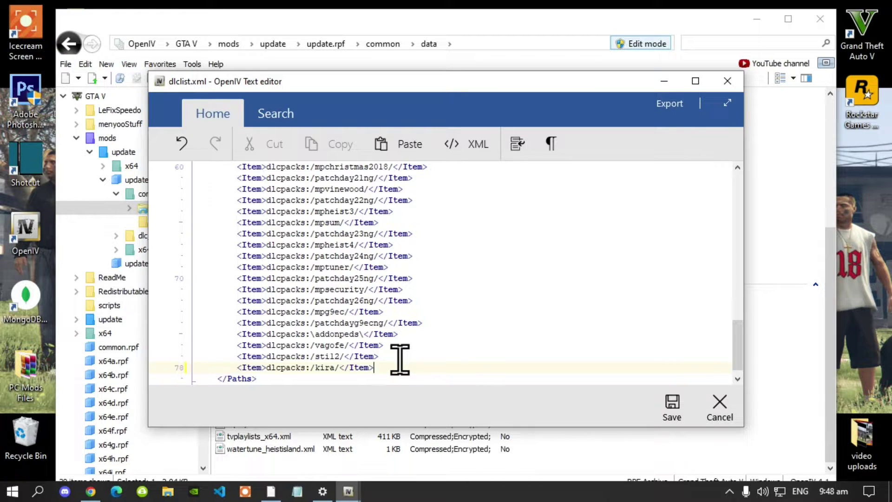
pyautogui.click(679, 419)
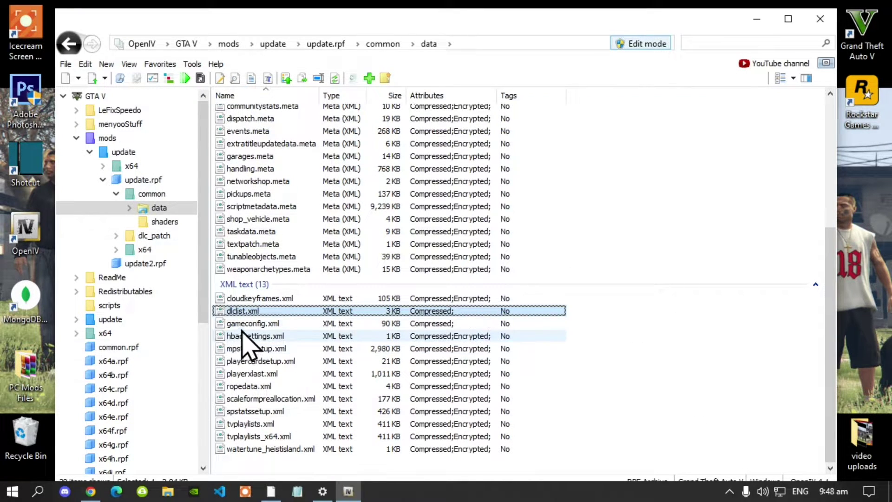
# - Reopen dlclist.xml to verify the kira entry, close it, and return to the GTA V root
pyautogui.doubleClick(244, 311)
pyautogui.moveTo(739, 193); pyautogui.dragTo(744, 411)
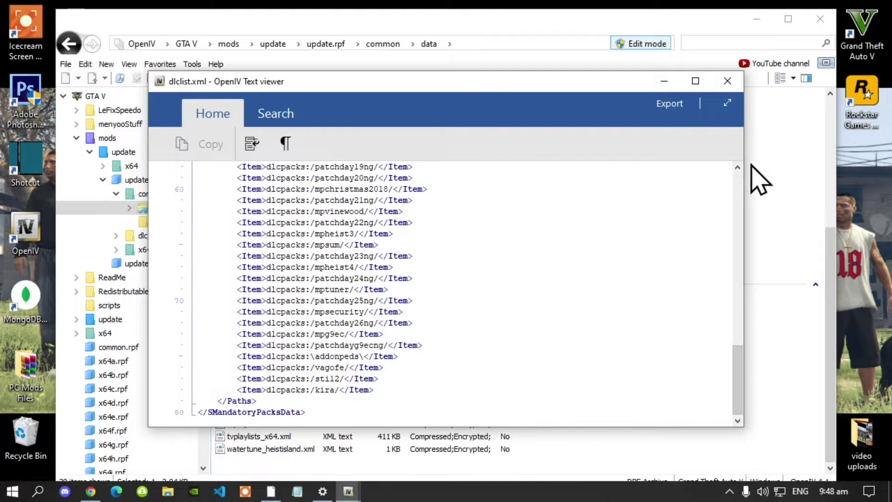
pyautogui.click(727, 81)
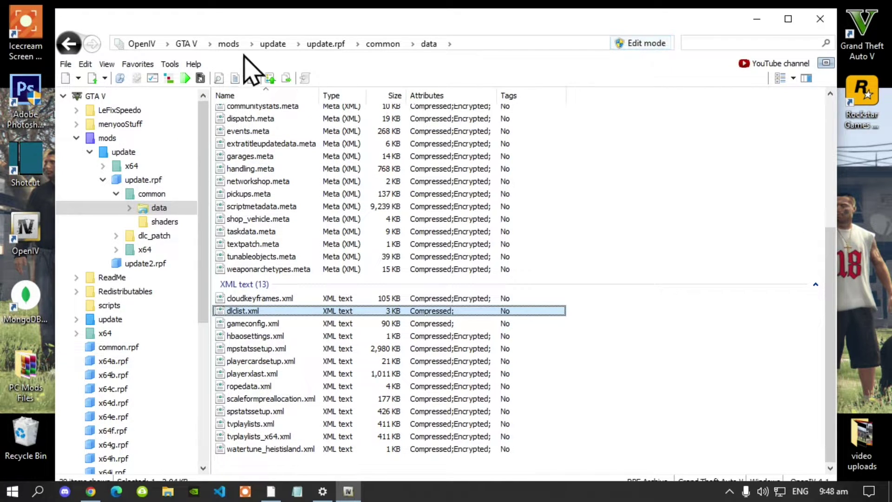
pyautogui.click(183, 44)
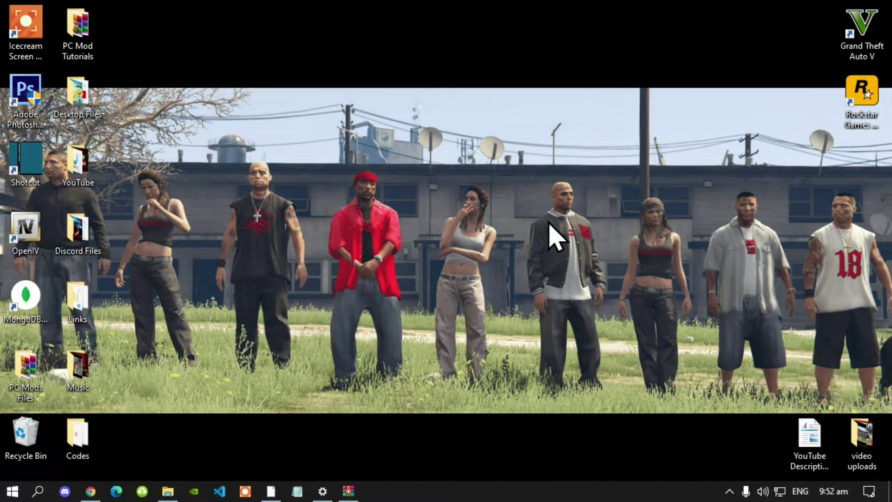
# - Open 69a89c-kira-sp-1.0.7z, select outfits (menyoo), and move the window right
pyautogui.click(353, 493)
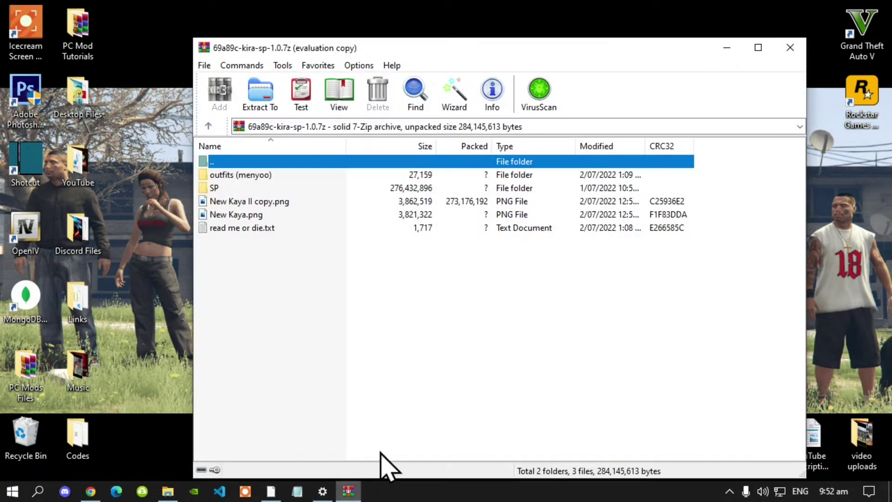
pyautogui.click(250, 175)
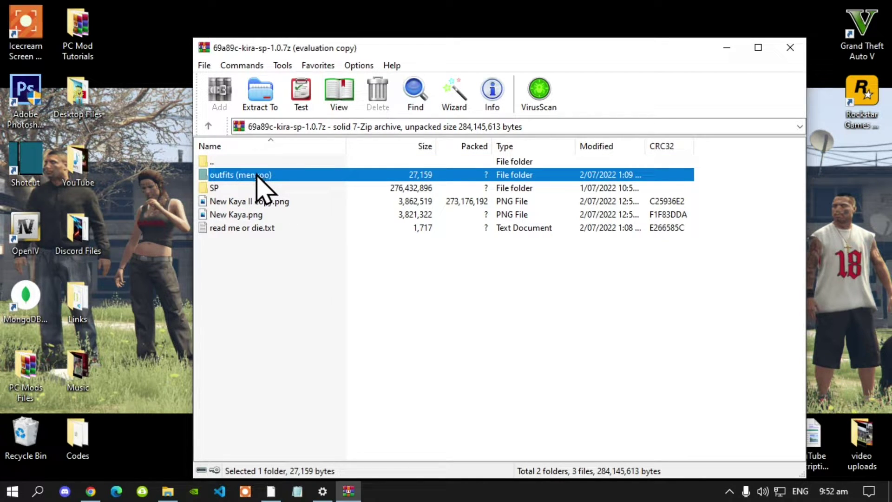
pyautogui.moveTo(274, 52); pyautogui.dragTo(471, 50)
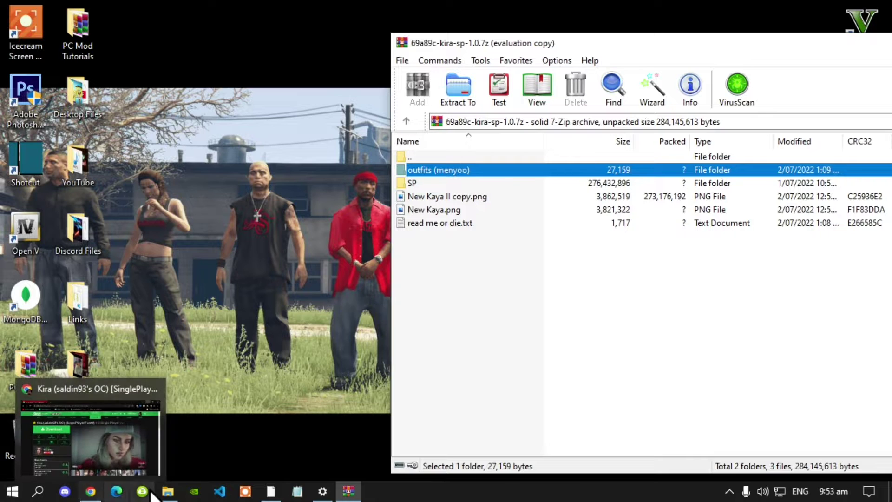
# - Open the game's menyooStuff\Outfit folder in File Explorer beside the WinRAR archive
pyautogui.click(173, 487)
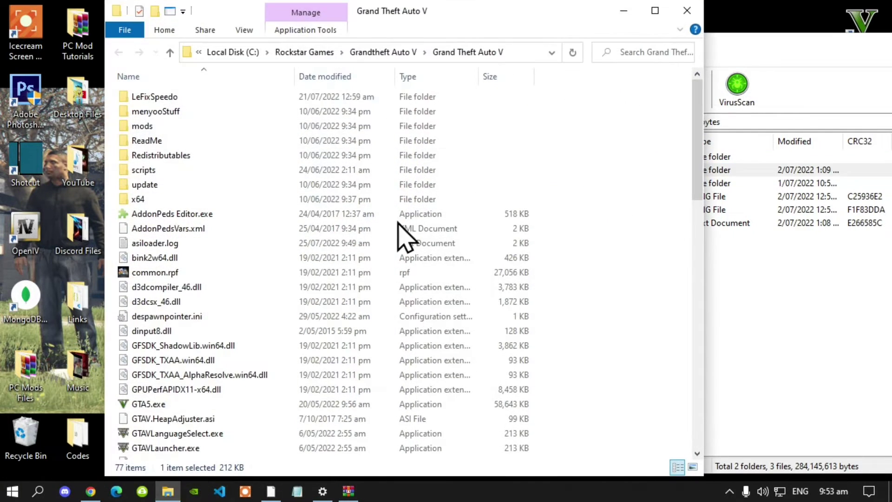
pyautogui.doubleClick(160, 114)
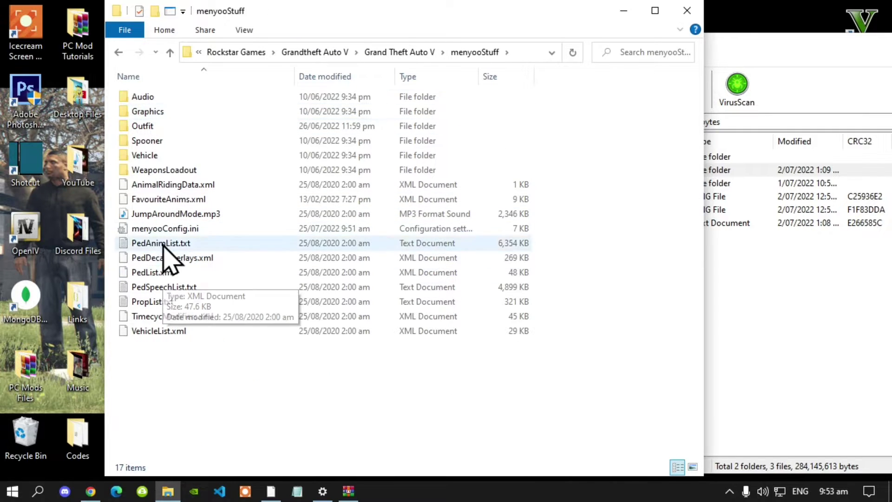
pyautogui.doubleClick(154, 127)
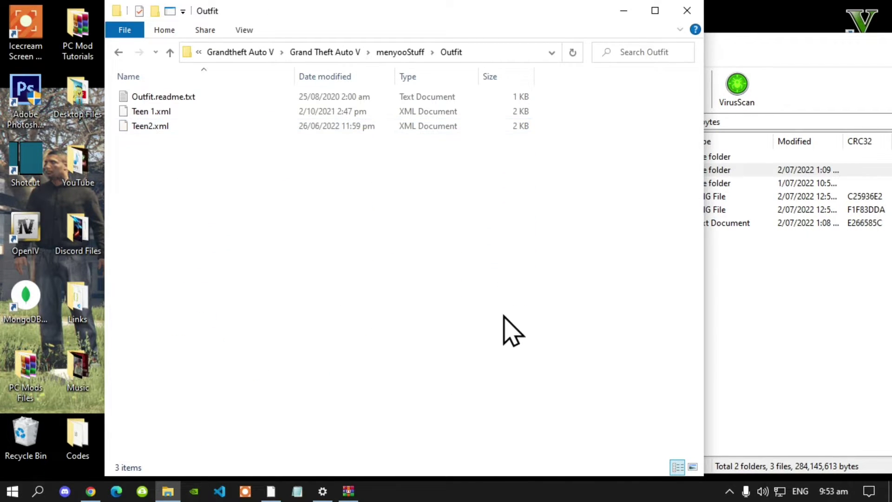
pyautogui.click(708, 326)
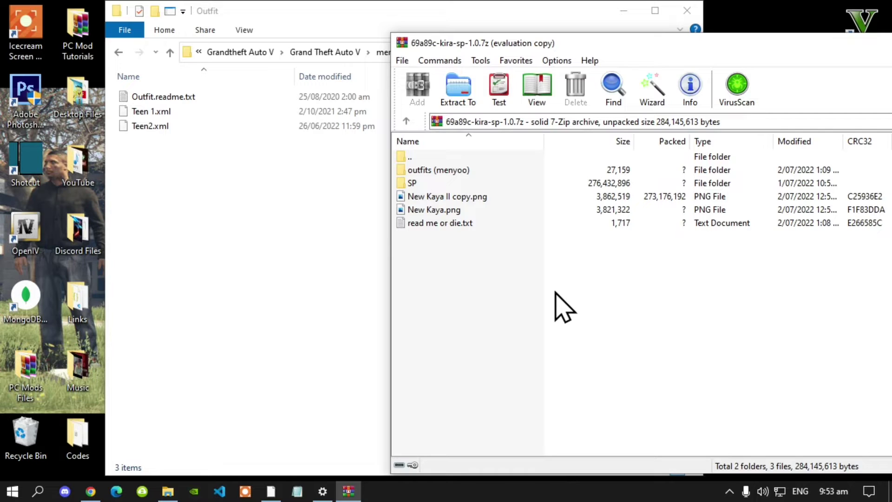
# - Drag all 14 XML files from outfits (menyoo) into the Outfit folder, then close WinRAR
pyautogui.doubleClick(432, 171)
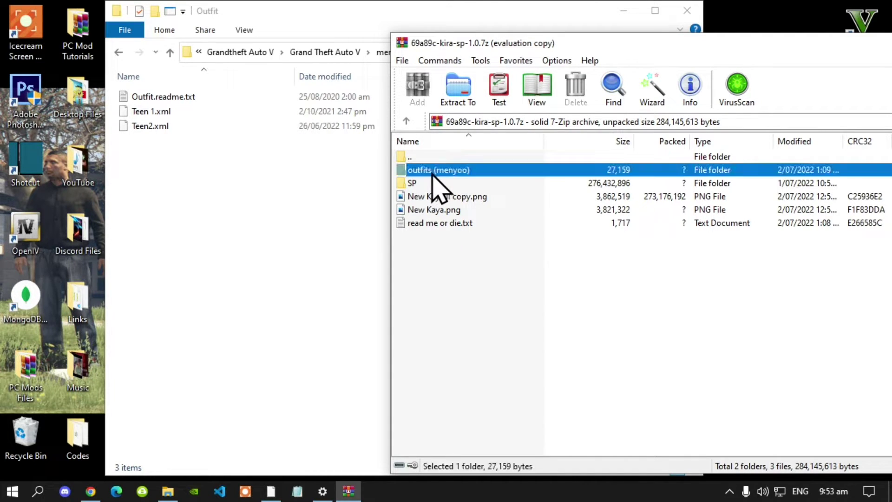
pyautogui.moveTo(451, 386); pyautogui.dragTo(247, 219)
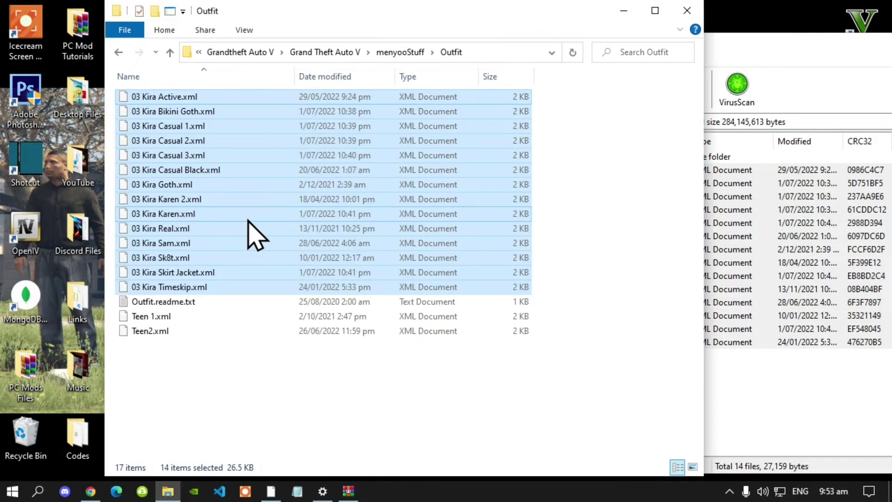
pyautogui.click(777, 409)
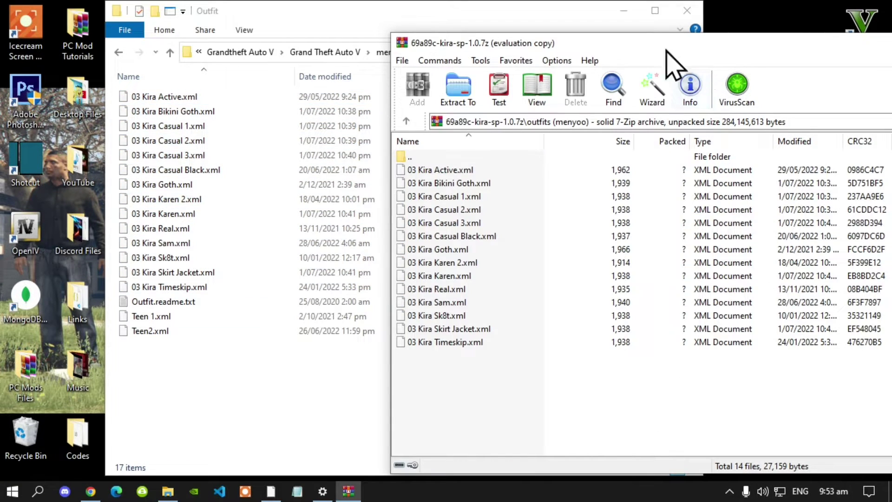
pyautogui.moveTo(614, 45); pyautogui.dragTo(368, 39)
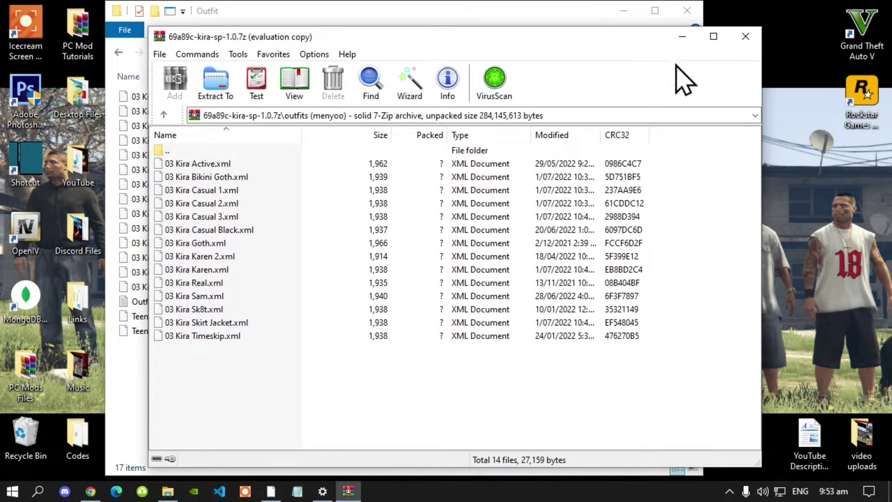
pyautogui.click(751, 34)
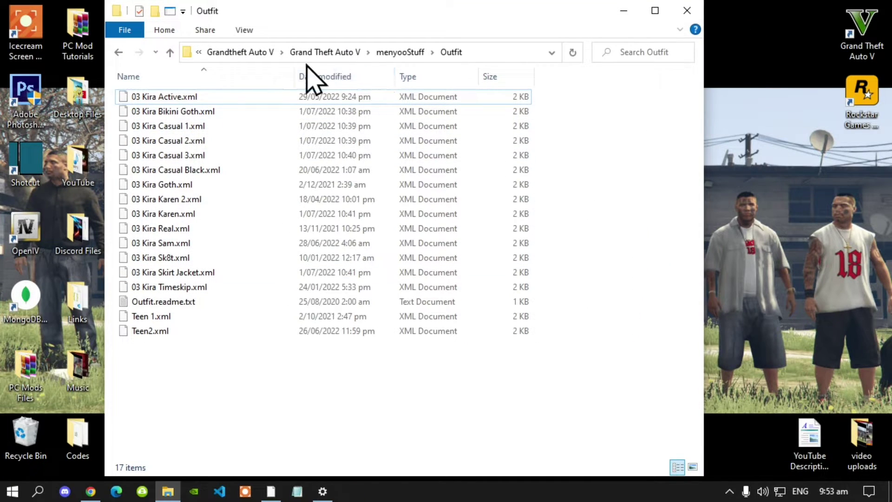
# - Go up to the Grand Theft Auto V folder, close File Explorer, and refresh the desktop
pyautogui.click(326, 53)
pyautogui.rightClick(617, 294)
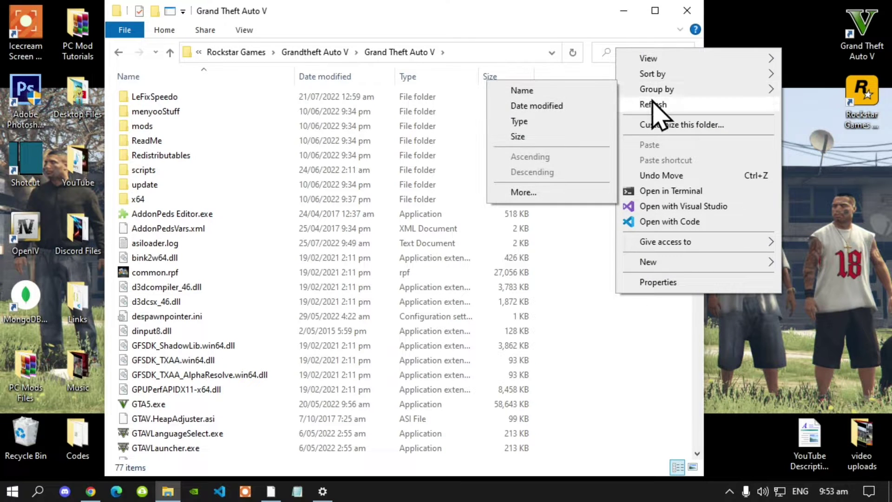
pyautogui.press('Escape')
pyautogui.press('Escape')
pyautogui.click(686, 11)
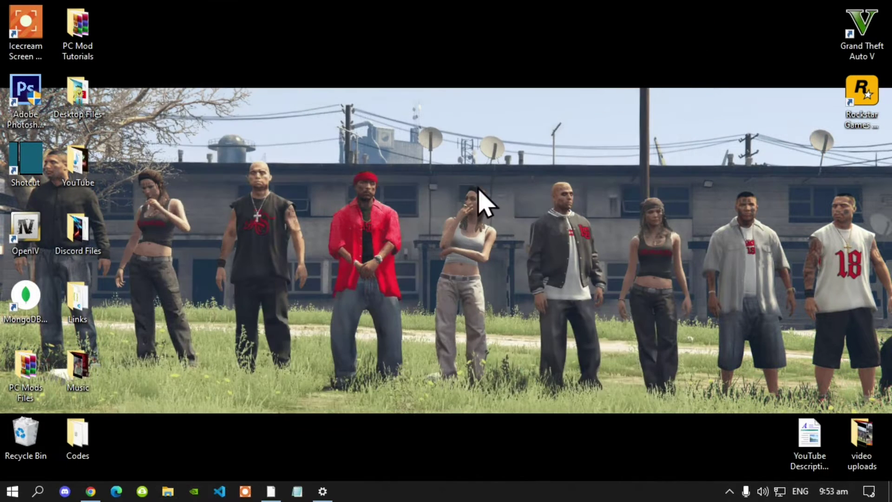
pyautogui.rightClick(390, 131)
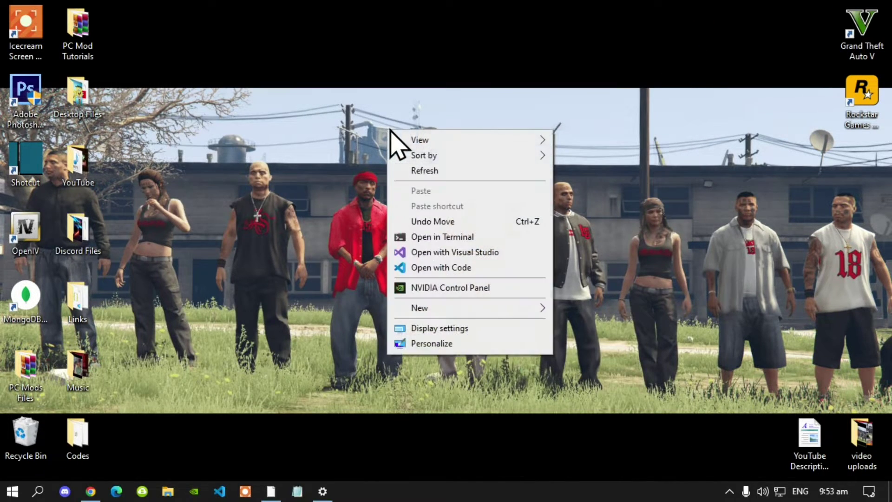
pyautogui.click(432, 170)
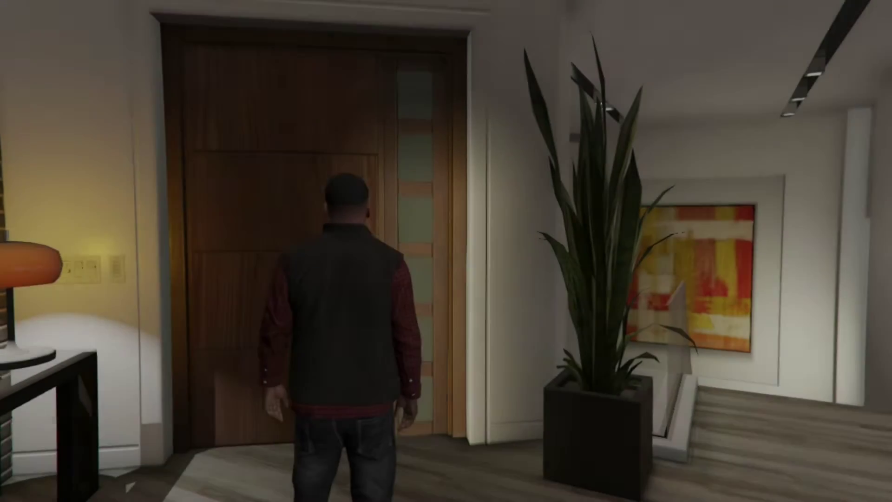
# - Walk the character along the apartment hallway, then bring up the Menyoo trainer with F8
pyautogui.press('s')
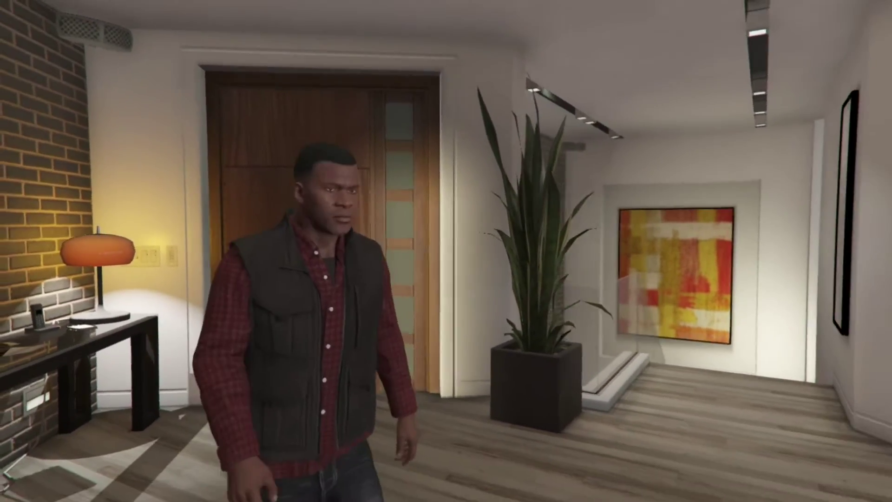
pyautogui.press('w')
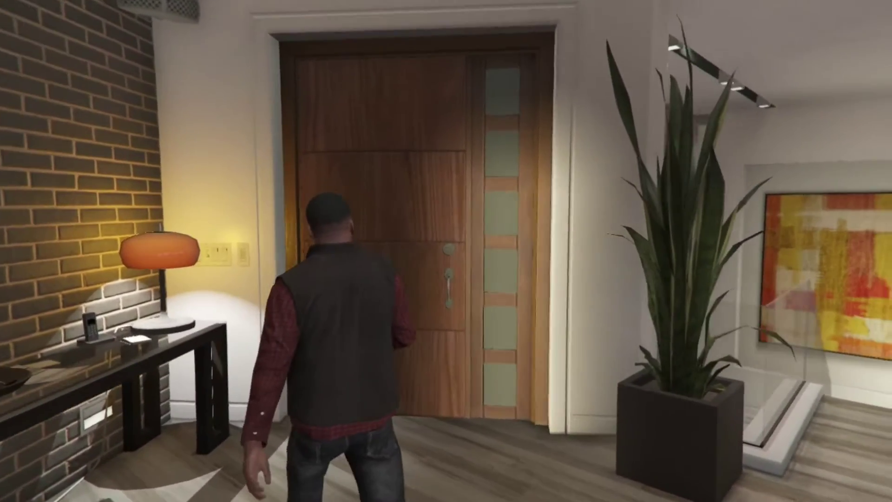
pyautogui.press('s')
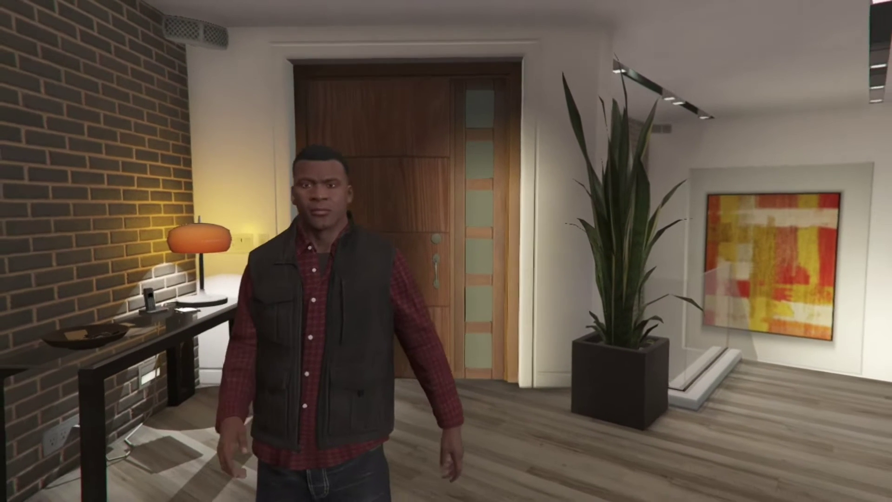
pyautogui.press('s')
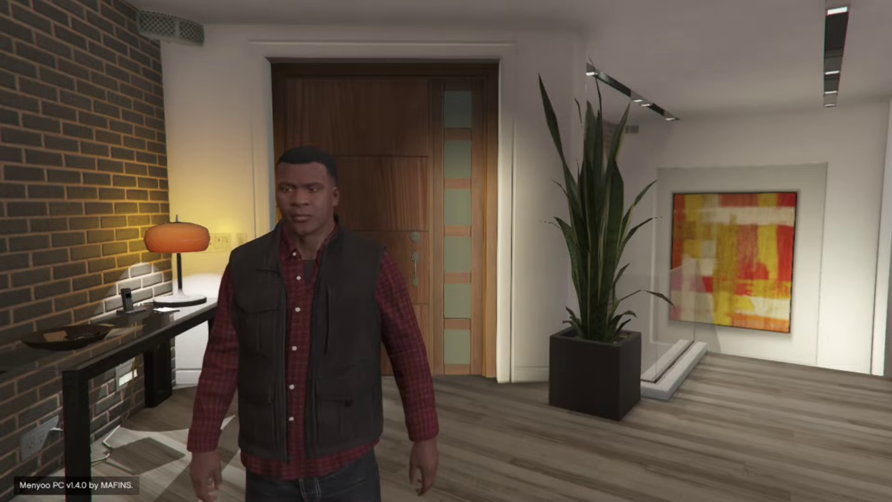
pyautogui.press('F8')
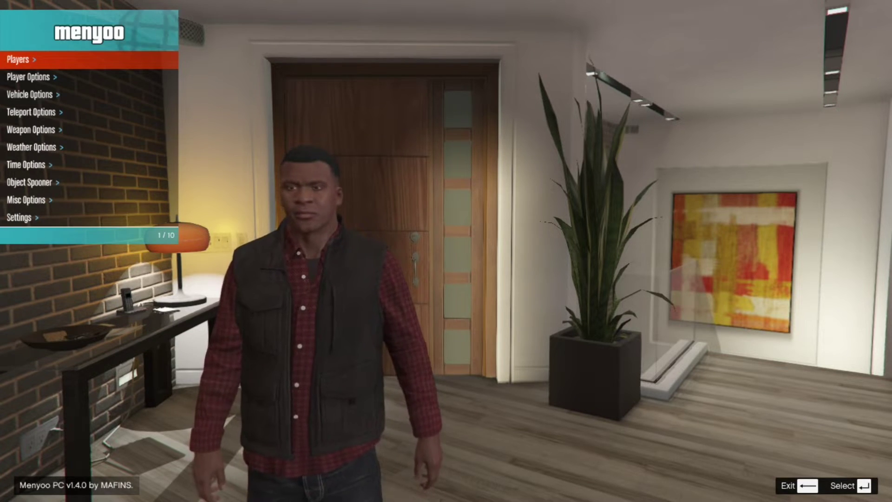
# - Submit 'kira' as the ped model in Menyoo's Player Options > Model Changer > Input Model
pyautogui.press('Down')
pyautogui.press('Return')
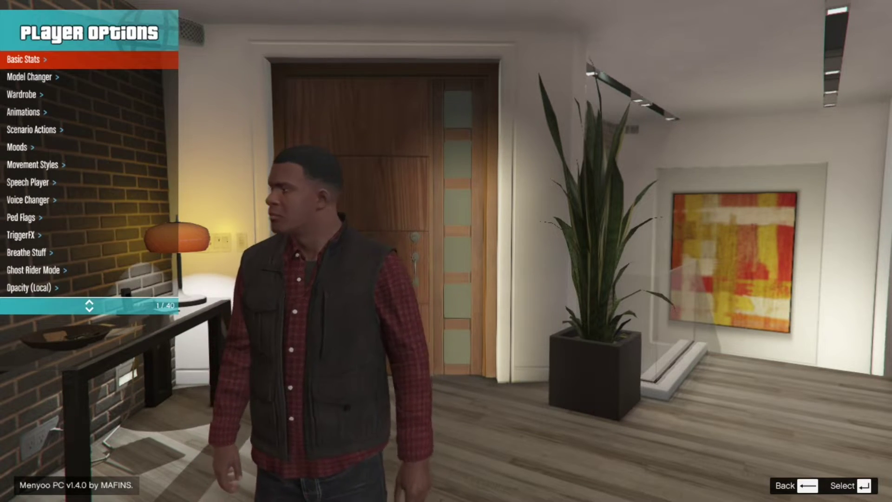
pyautogui.press('Down')
pyautogui.press('Return')
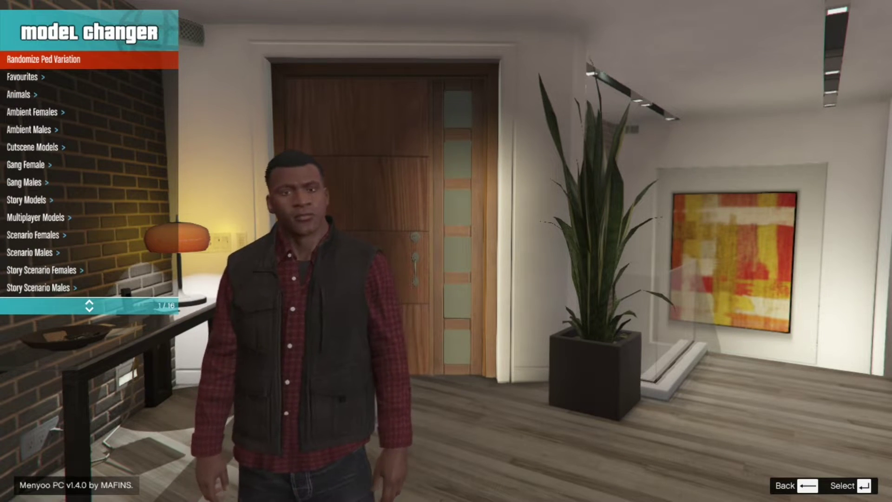
pyautogui.press('Up')
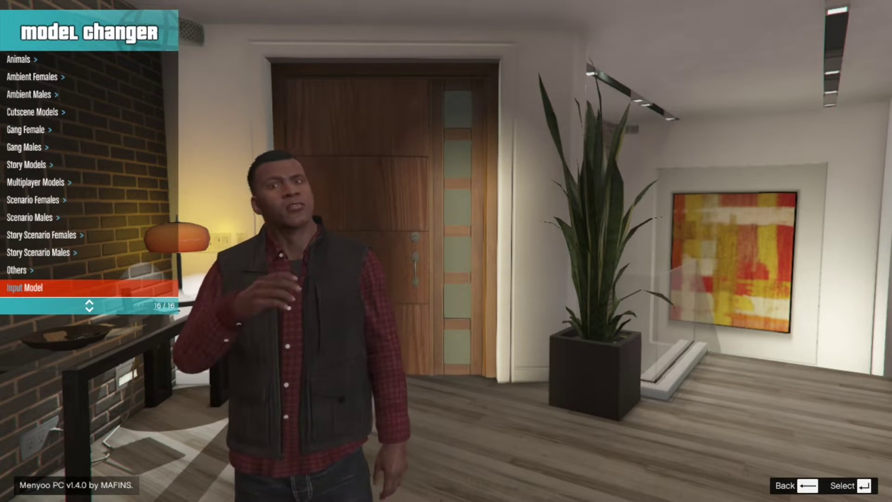
pyautogui.press('Return')
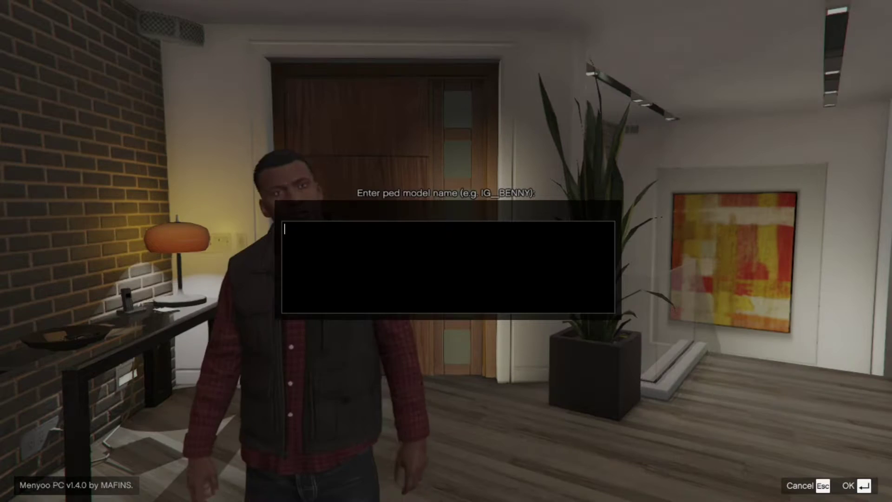
pyautogui.write('kira')
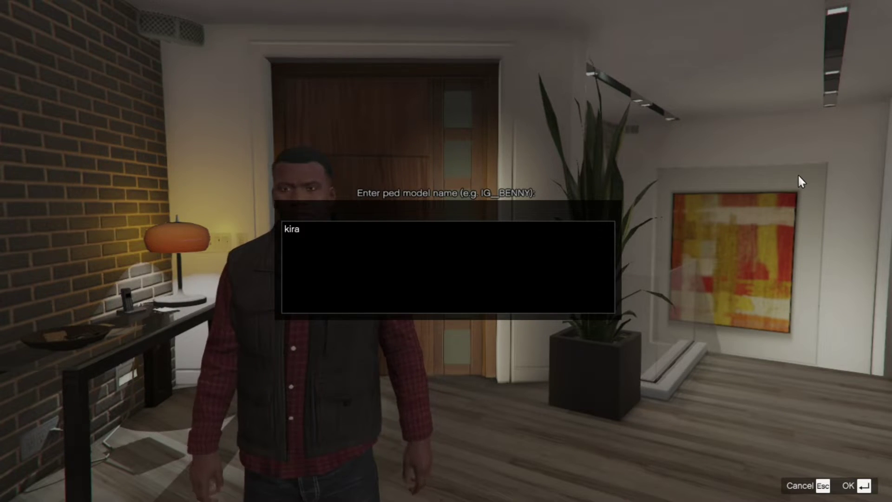
pyautogui.press('Return')
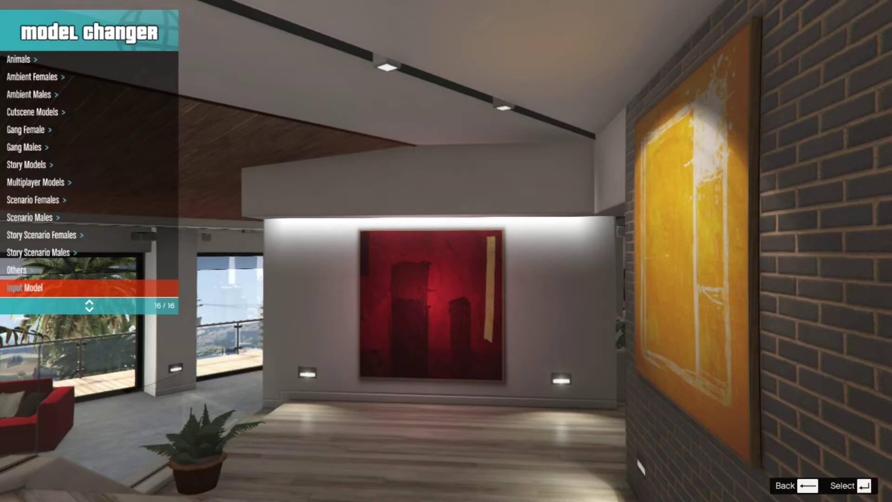
# - Close Menyoo and walk the new Kira ped around to look her over
pyautogui.press('BackSpace')
pyautogui.press('BackSpace')
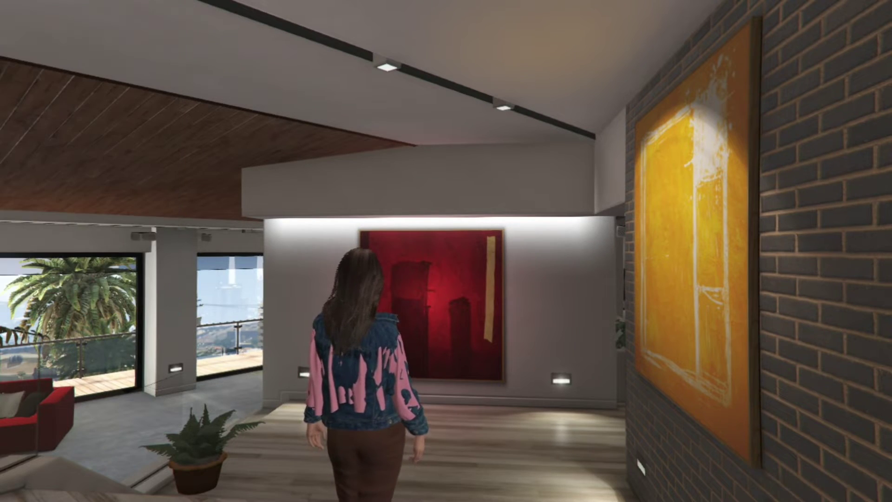
pyautogui.press('s')
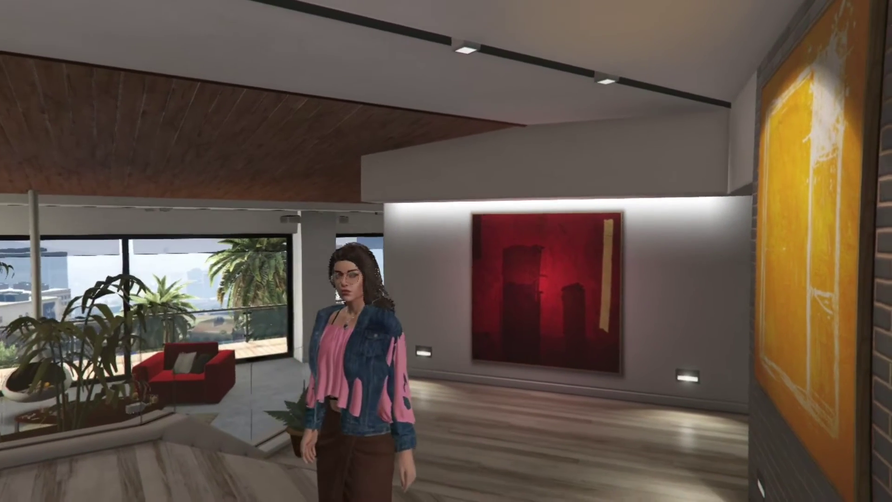
pyautogui.press('s')
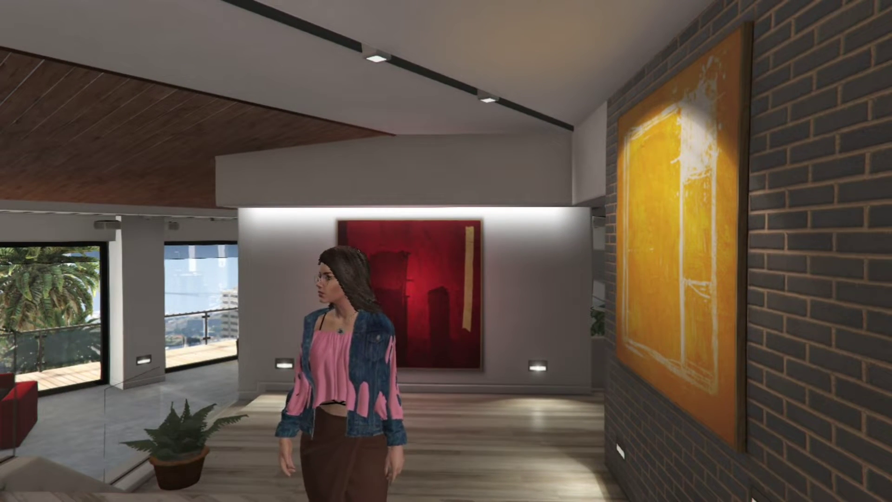
# - Reopen Menyoo and enter Player Options
pyautogui.press('F8')
pyautogui.press('Down')
pyautogui.press('KP_5')
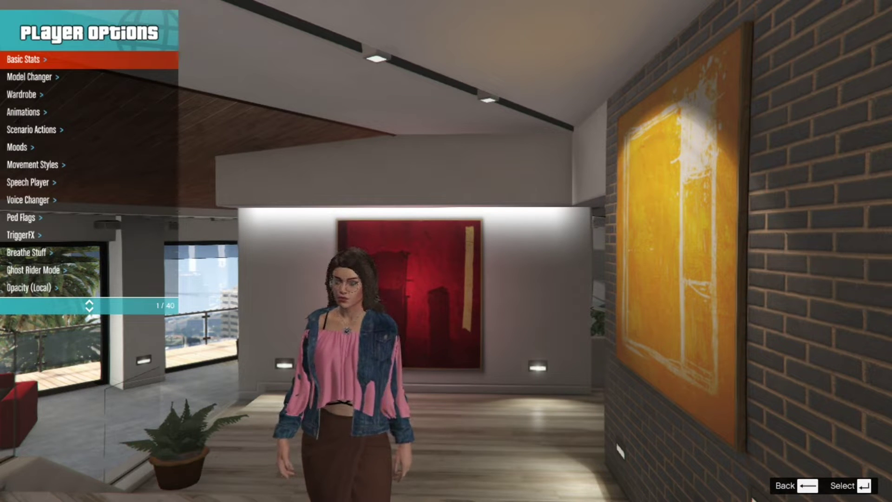
# - In Wardrobe > Outfits, select the 03 Kira Active outfit and open its options
pyautogui.press('Down')
pyautogui.press('Down')
pyautogui.press('KP_5')
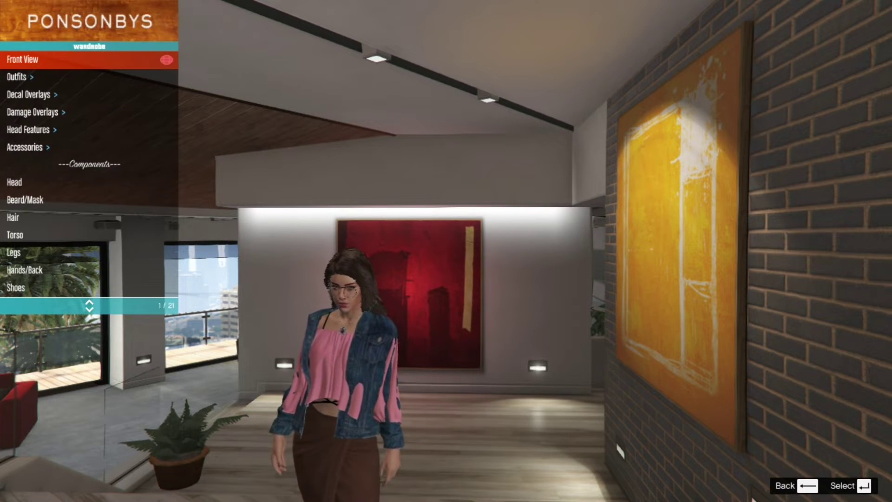
pyautogui.press('Down')
pyautogui.press('KP_5')
pyautogui.press('Down')
pyautogui.press('Down')
pyautogui.press('Down')
pyautogui.press('Down')
pyautogui.press('Down')
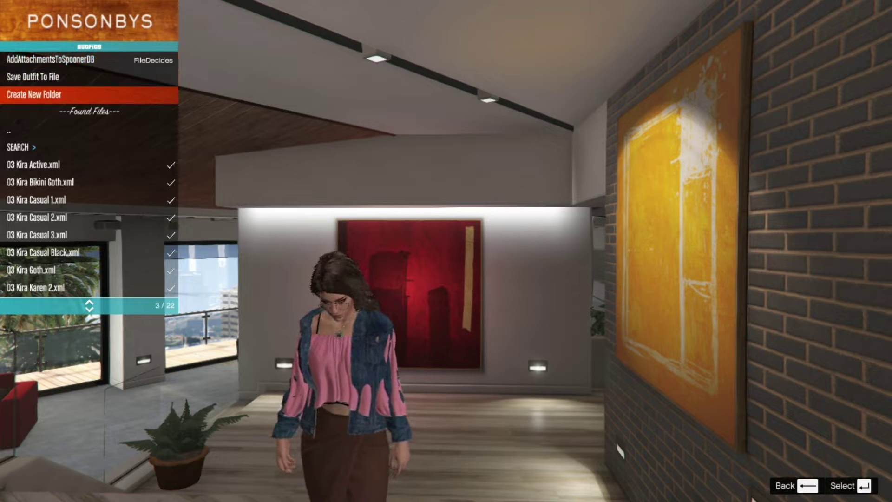
pyautogui.press('Down')
pyautogui.press('Up')
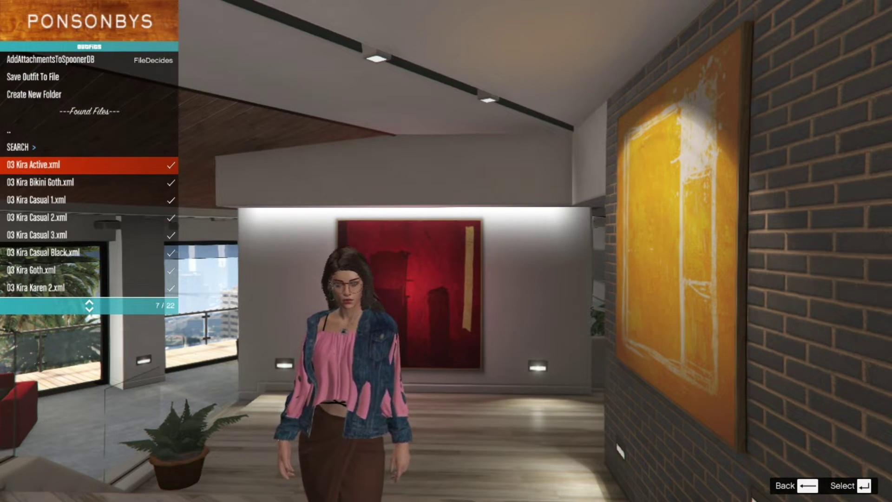
pyautogui.press('KP_5')
pyautogui.press('KP_5')
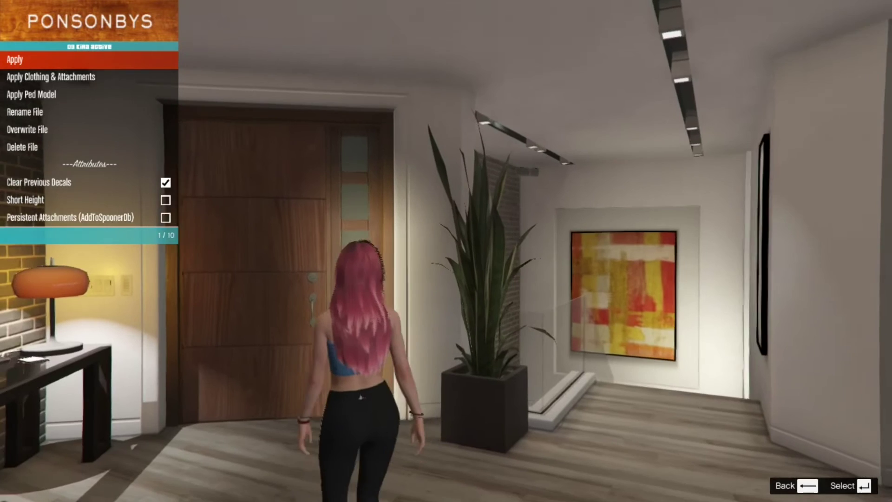
# - Try 03 Kira Bikini Goth, then apply the 03 Kira Karen crop top and khaki pants
pyautogui.press('KP_0')
pyautogui.press('KP_2')
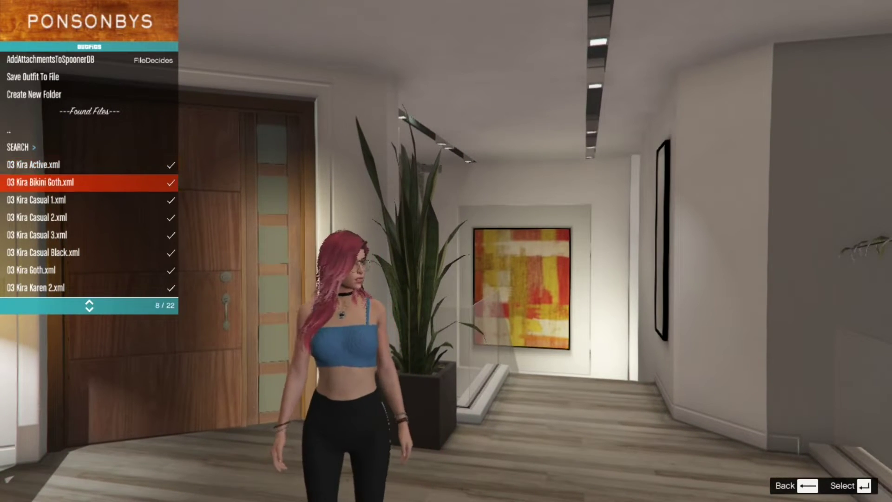
pyautogui.press('KP_5')
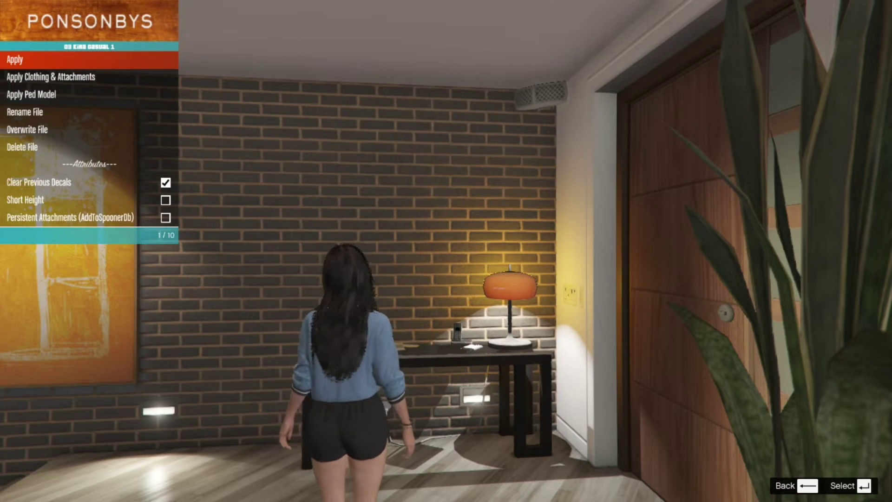
pyautogui.press('BackSpace')
pyautogui.press('Down')
pyautogui.press('Return')
pyautogui.press('Return')
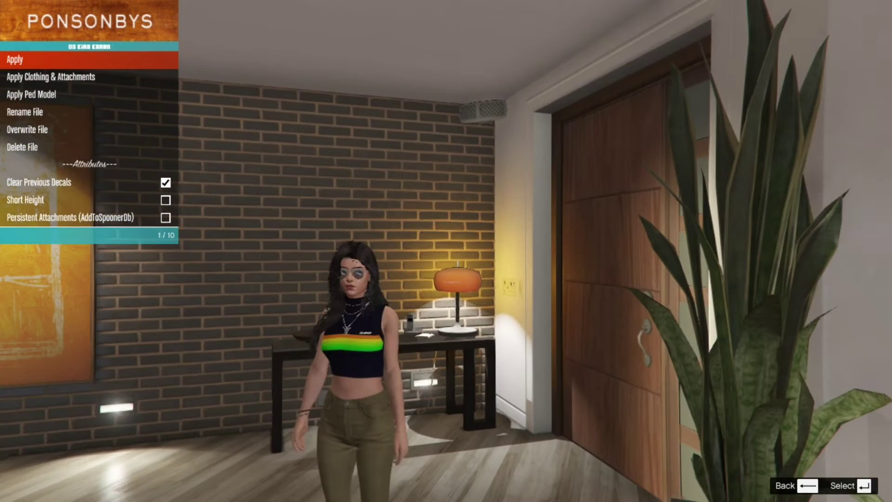
# - Exit Menyoo and walk Kira toward the front door
pyautogui.press('BackSpace')
pyautogui.press('BackSpace')
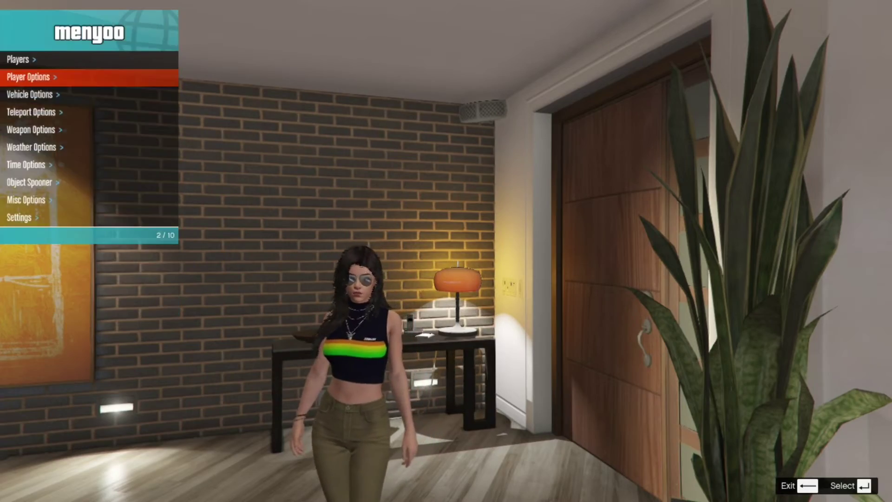
pyautogui.press('BackSpace')
pyautogui.press('w')
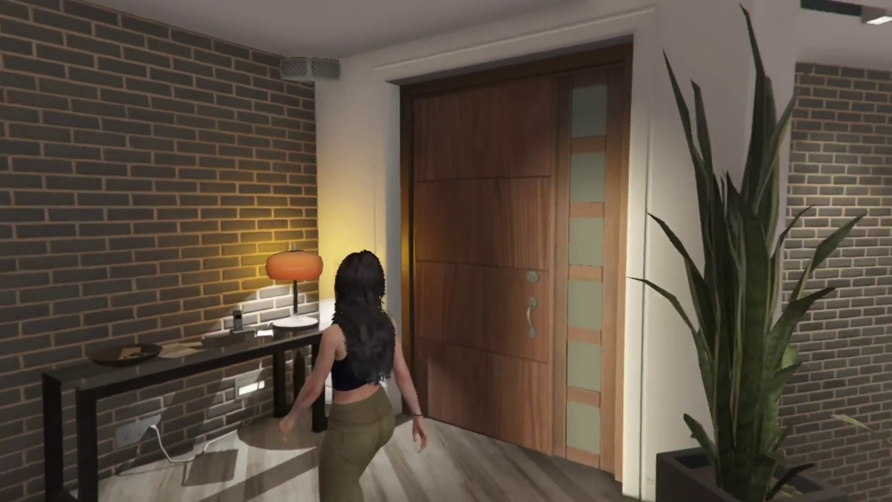